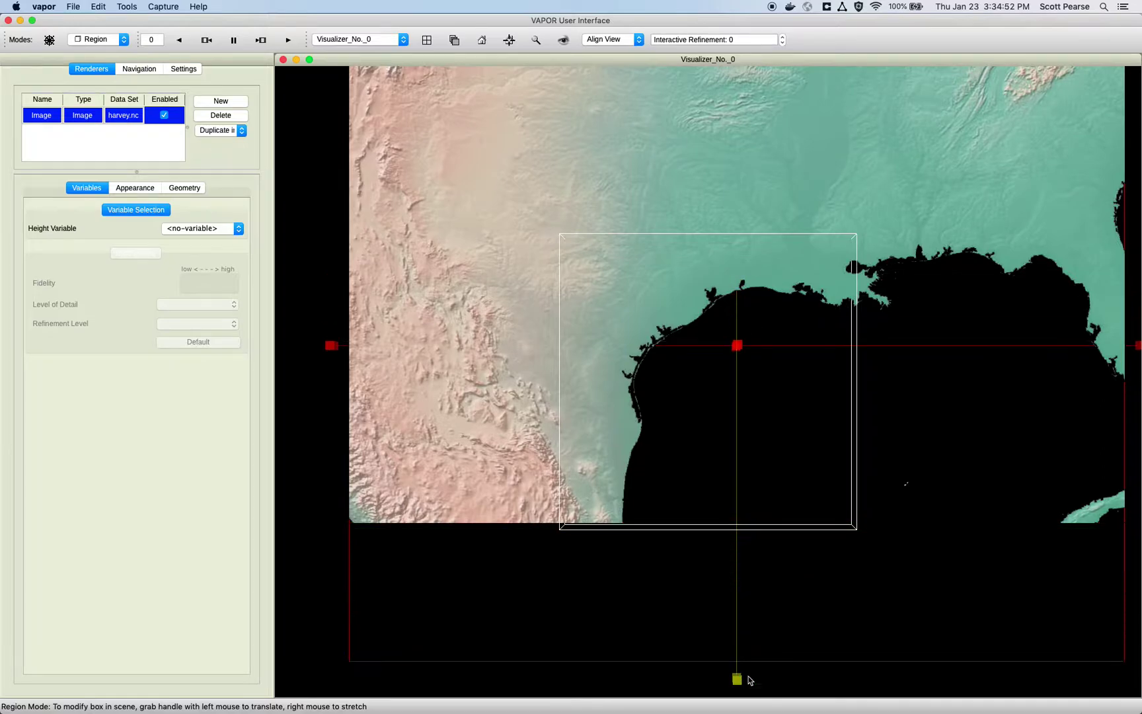
Step: Switch the interaction mode from Region to Navigate with the terrain map seen obliquely from above
{"action": "left_click_drag", "start_coordinate": [882, 489], "coordinate": [710, 351]}
{"action": "left_click_drag", "start_coordinate": [692, 566], "coordinate": [495, 305]}
{"action": "left_click", "coordinate": [99, 39]}
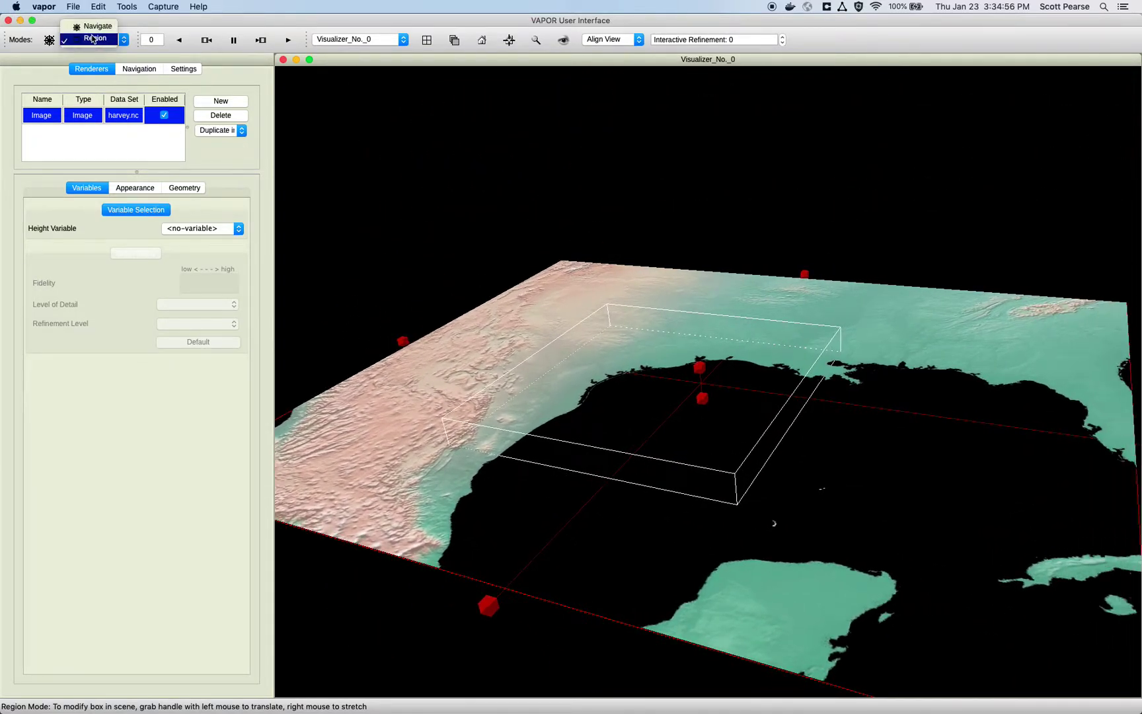
{"action": "left_click", "coordinate": [95, 26]}
Step: Add a Volume renderer for the harvey.nc data set and enable it in the scene
{"action": "left_click", "coordinate": [222, 101]}
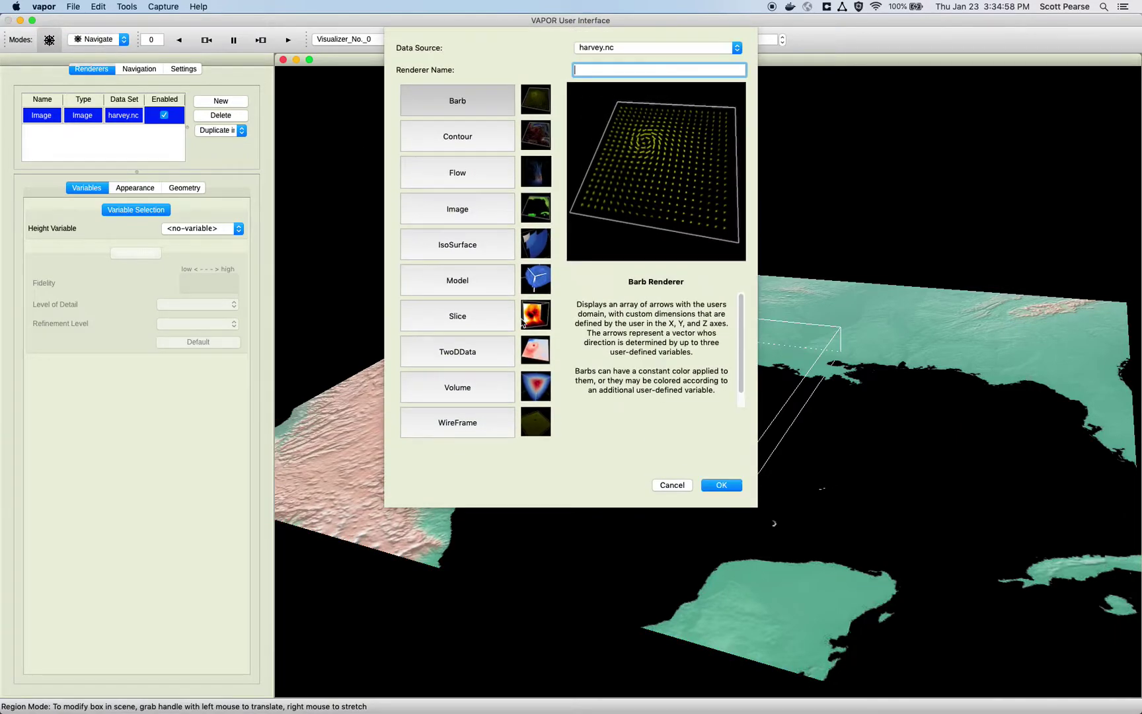
{"action": "left_click", "coordinate": [445, 381]}
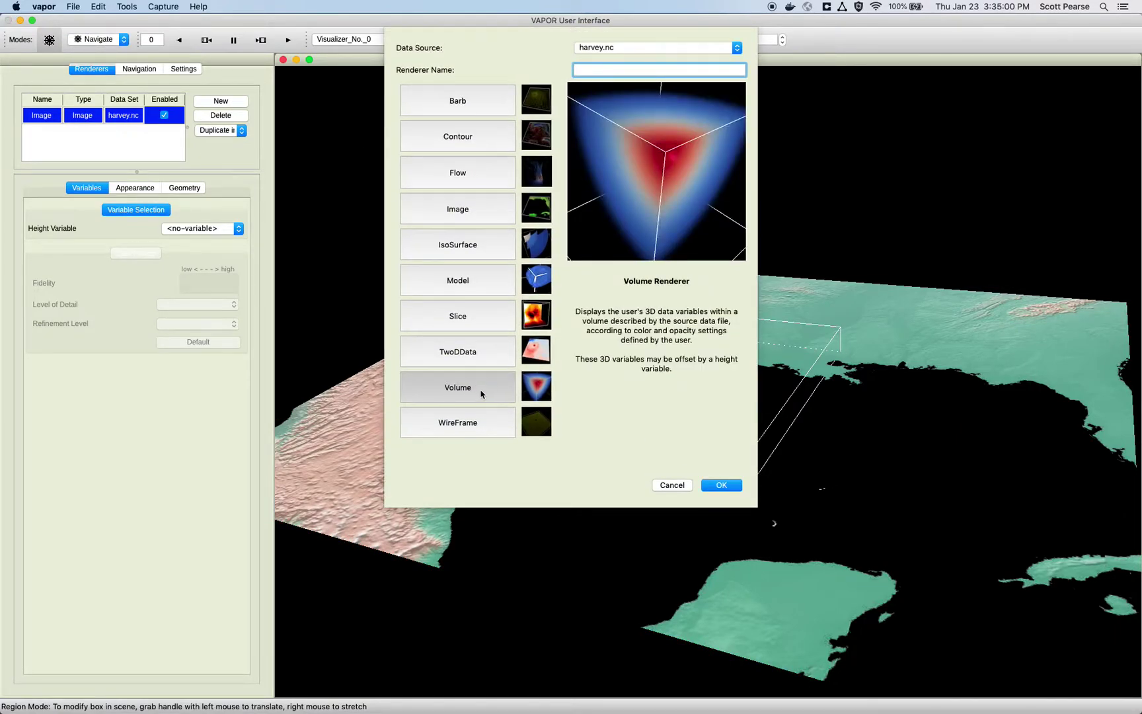
{"action": "key", "text": "Return"}
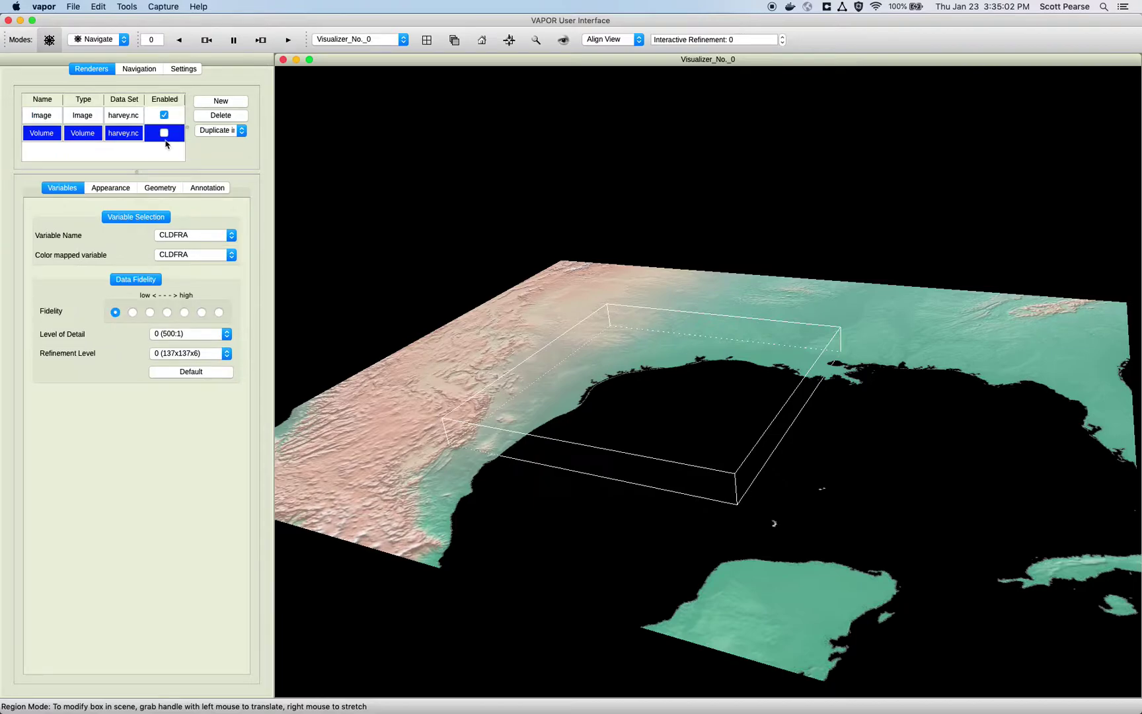
{"action": "left_click", "coordinate": [165, 133]}
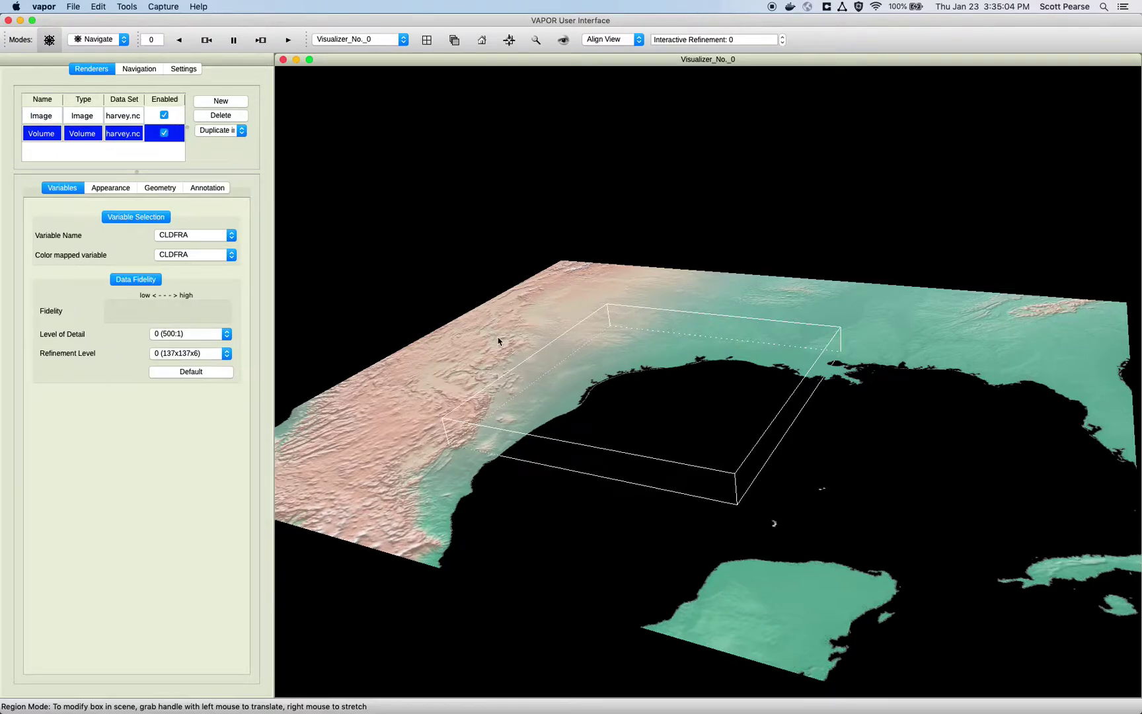
{"action": "left_click_drag", "start_coordinate": [445, 338], "coordinate": [459, 308]}
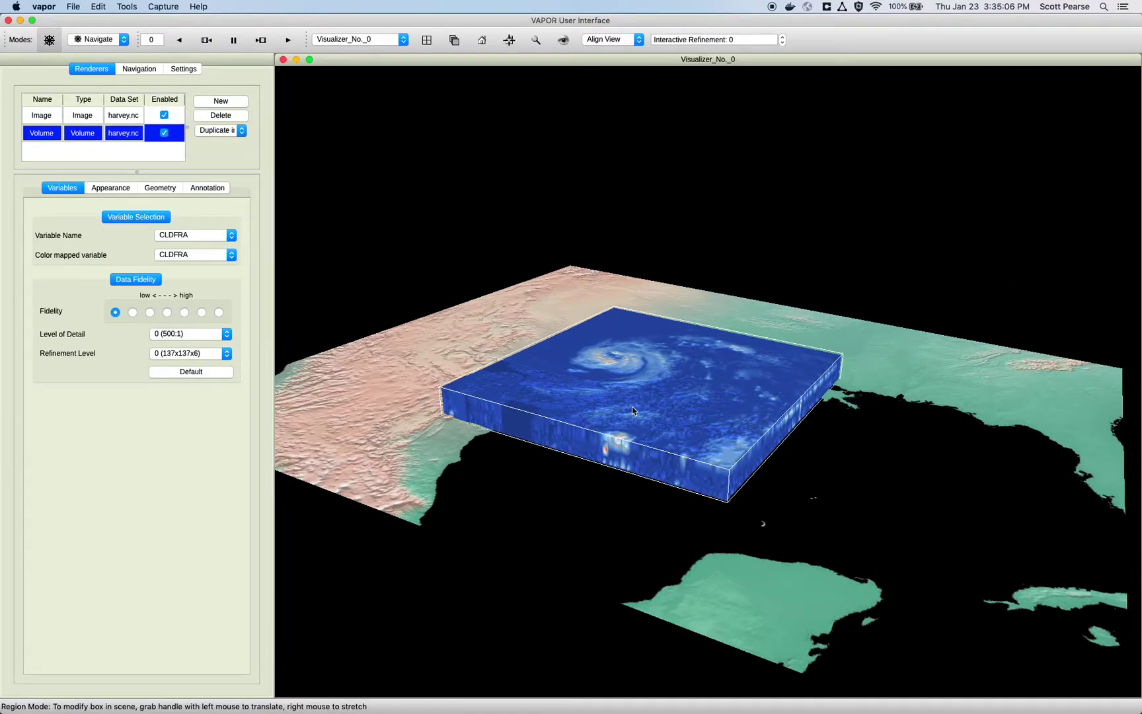
{"action": "left_click_drag", "start_coordinate": [632, 412], "coordinate": [642, 487]}
{"action": "right_click_drag", "start_coordinate": [642, 487], "coordinate": [647, 301]}
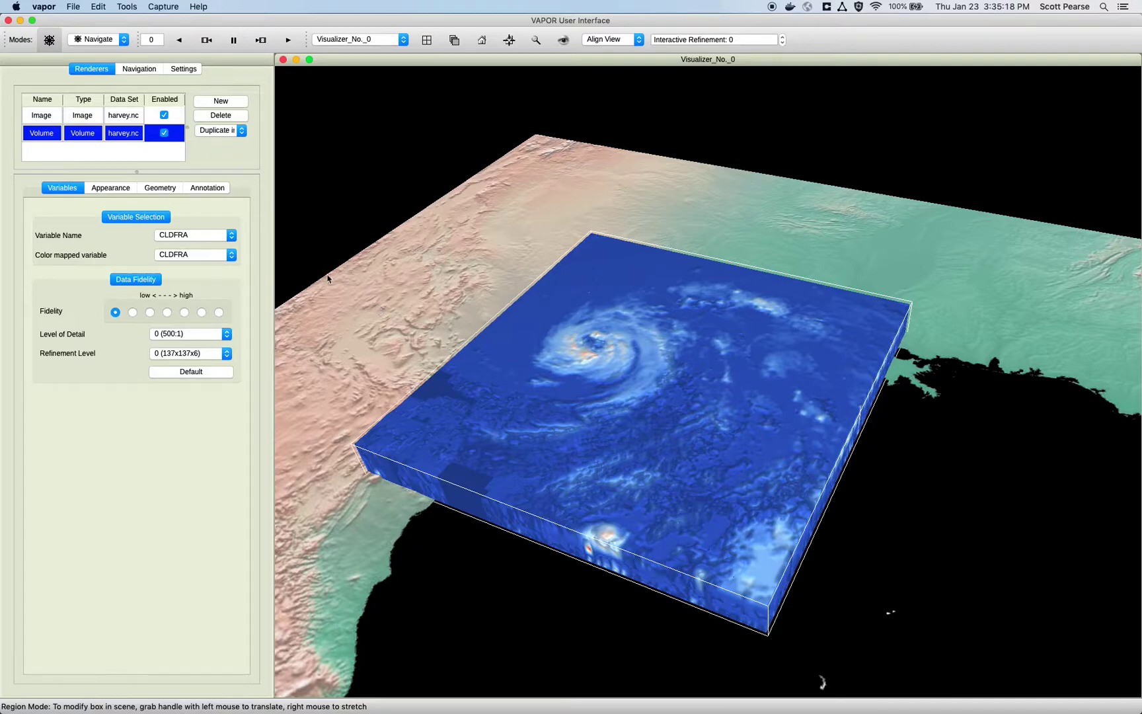
Step: Lower the first opacity control point of the Volume renderer's transfer function to zero
{"action": "left_click", "coordinate": [117, 189]}
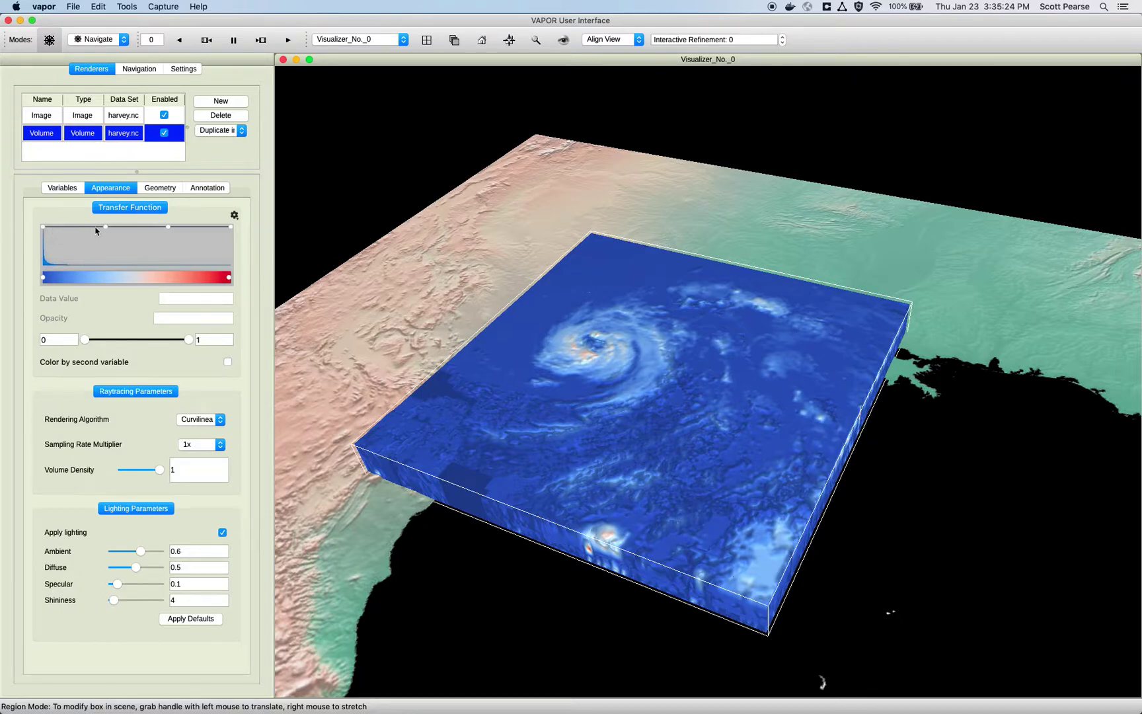
{"action": "left_click_drag", "start_coordinate": [614, 490], "coordinate": [611, 397]}
{"action": "right_click_drag", "start_coordinate": [598, 474], "coordinate": [612, 307]}
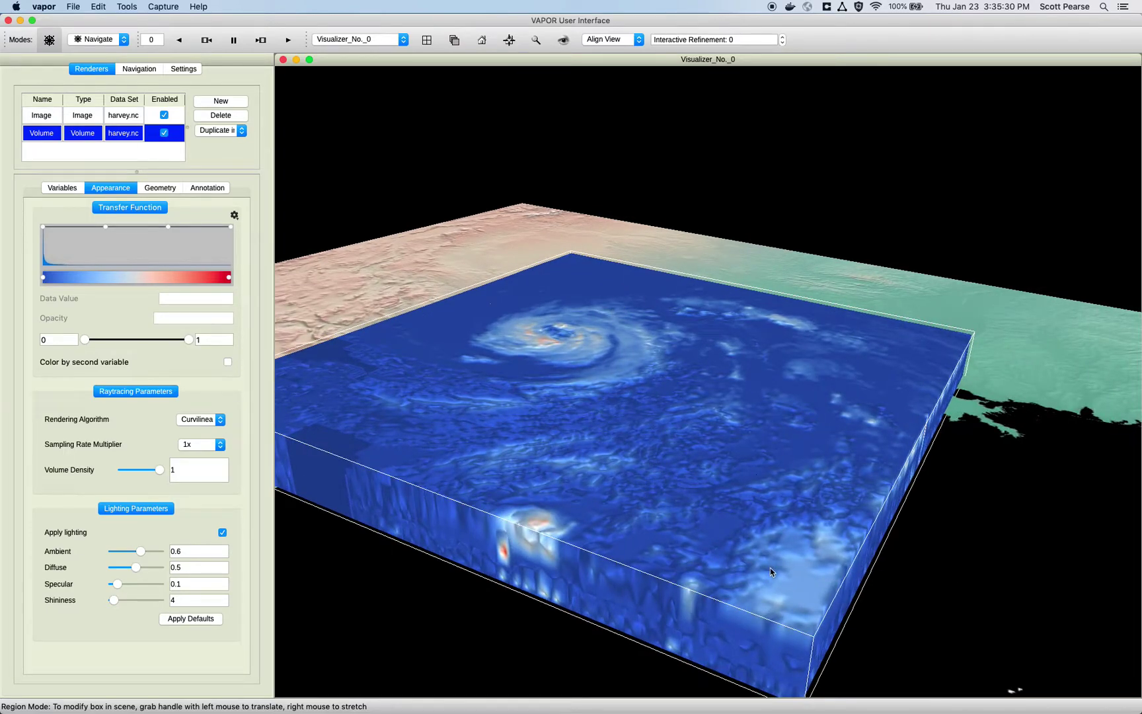
{"action": "left_click_drag", "start_coordinate": [592, 456], "coordinate": [598, 492]}
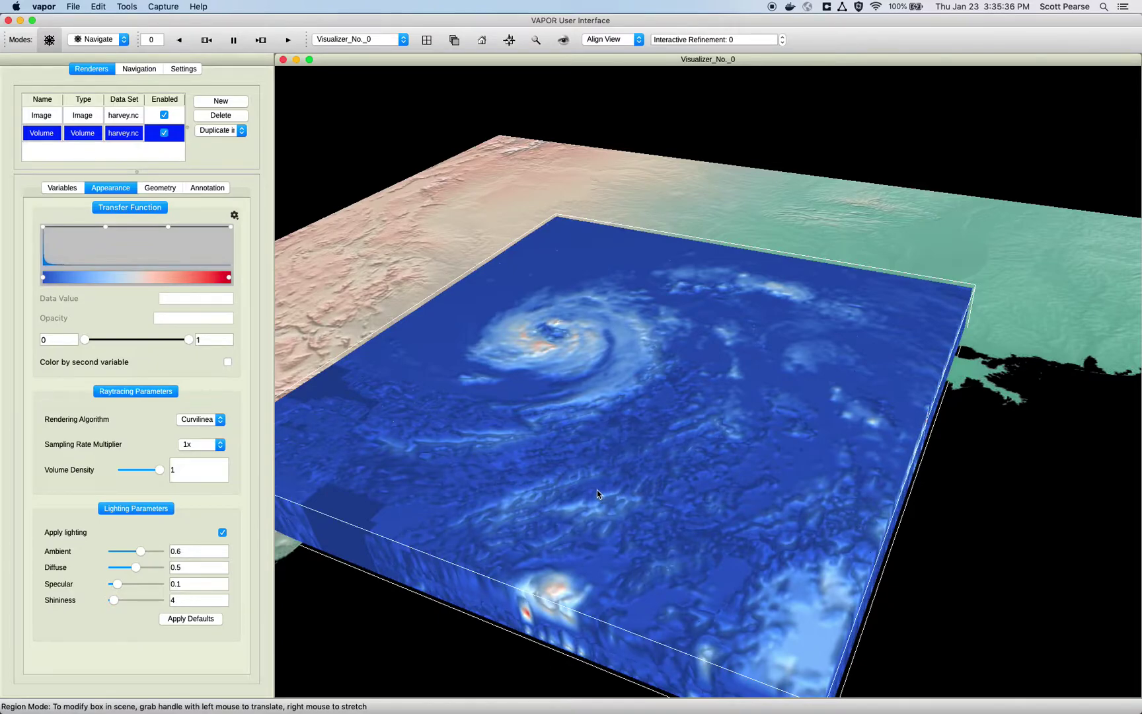
{"action": "left_click_drag", "start_coordinate": [45, 228], "coordinate": [33, 277]}
Step: Lower the two middle opacity control points, placing the first at data value 0.415612 with opacity 0.138462
{"action": "left_click", "coordinate": [110, 238]}
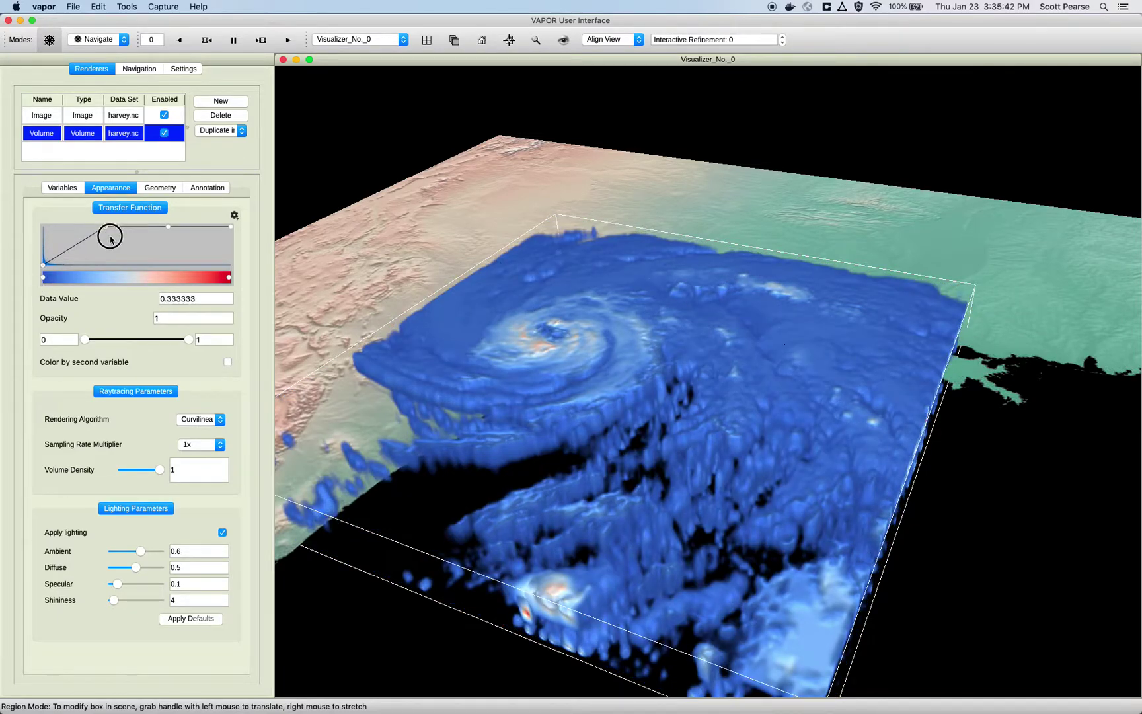
{"action": "left_click_drag", "start_coordinate": [110, 237], "coordinate": [117, 256]}
{"action": "left_click_drag", "start_coordinate": [168, 227], "coordinate": [184, 248]}
{"action": "left_click_drag", "start_coordinate": [117, 258], "coordinate": [121, 260]}
{"action": "left_click", "coordinate": [121, 259]}
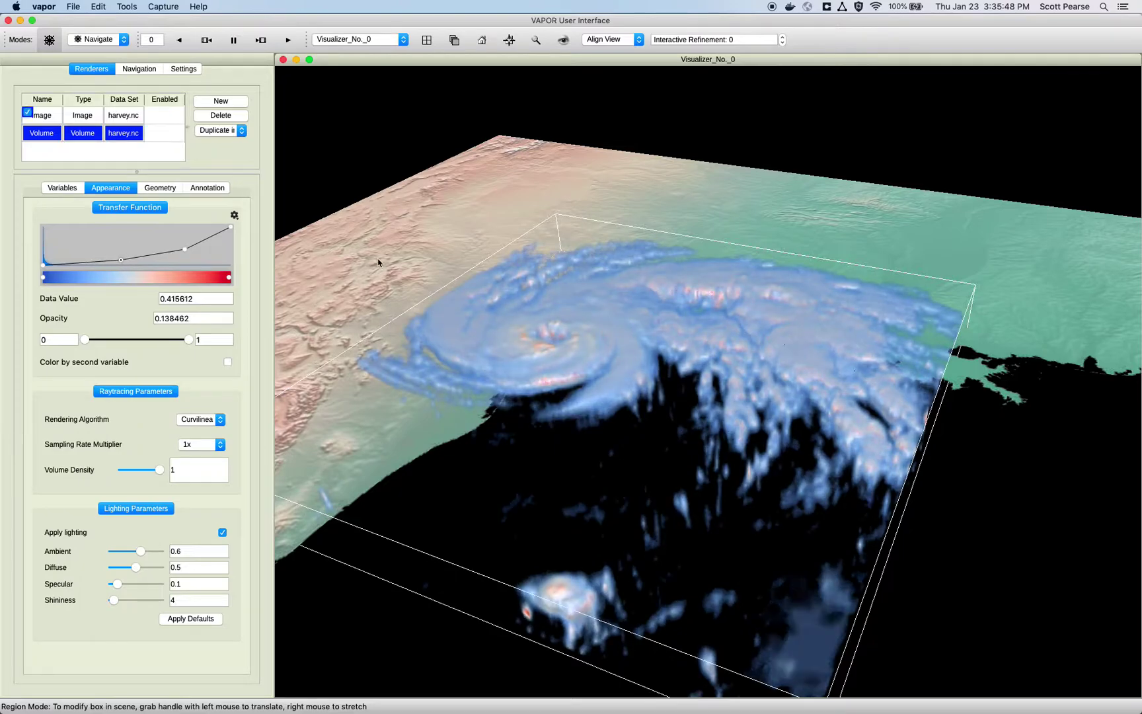
{"action": "right_click_drag", "start_coordinate": [649, 365], "coordinate": [645, 380]}
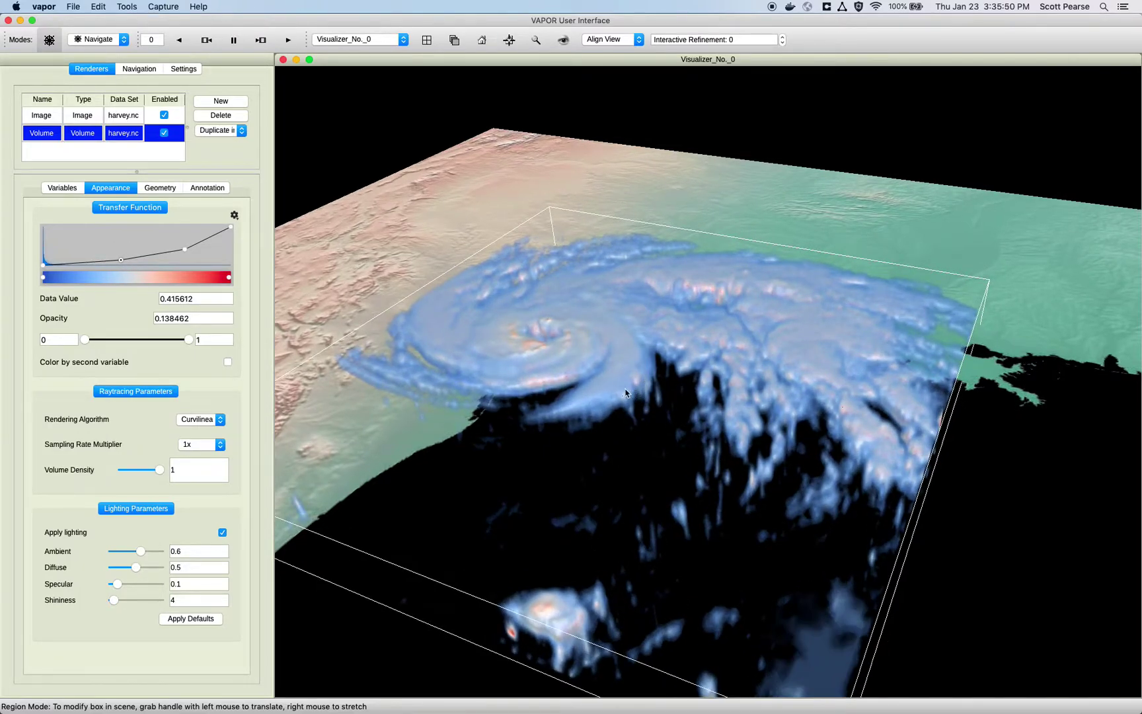
{"action": "left_click_drag", "start_coordinate": [610, 428], "coordinate": [685, 361]}
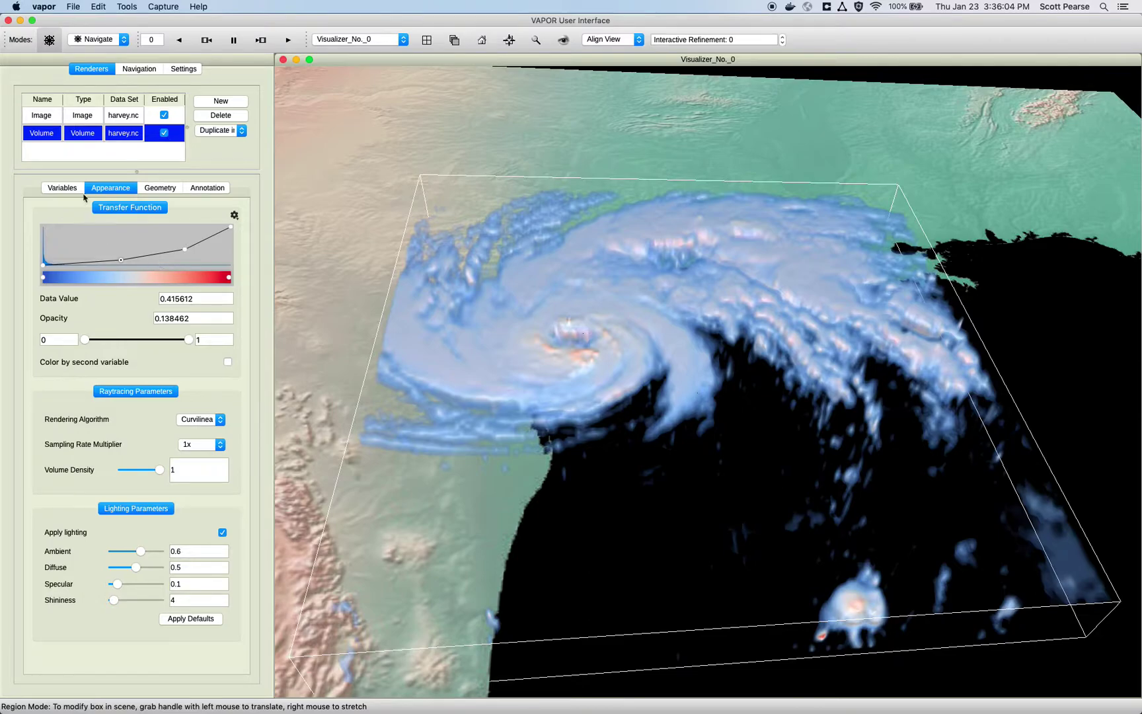
Step: In Region mode, crop the front of the Volume renderer's region through the hurricane's eye, at a Y minimum of about 3.04e+06
{"action": "left_click", "coordinate": [123, 39]}
{"action": "left_click", "coordinate": [95, 50]}
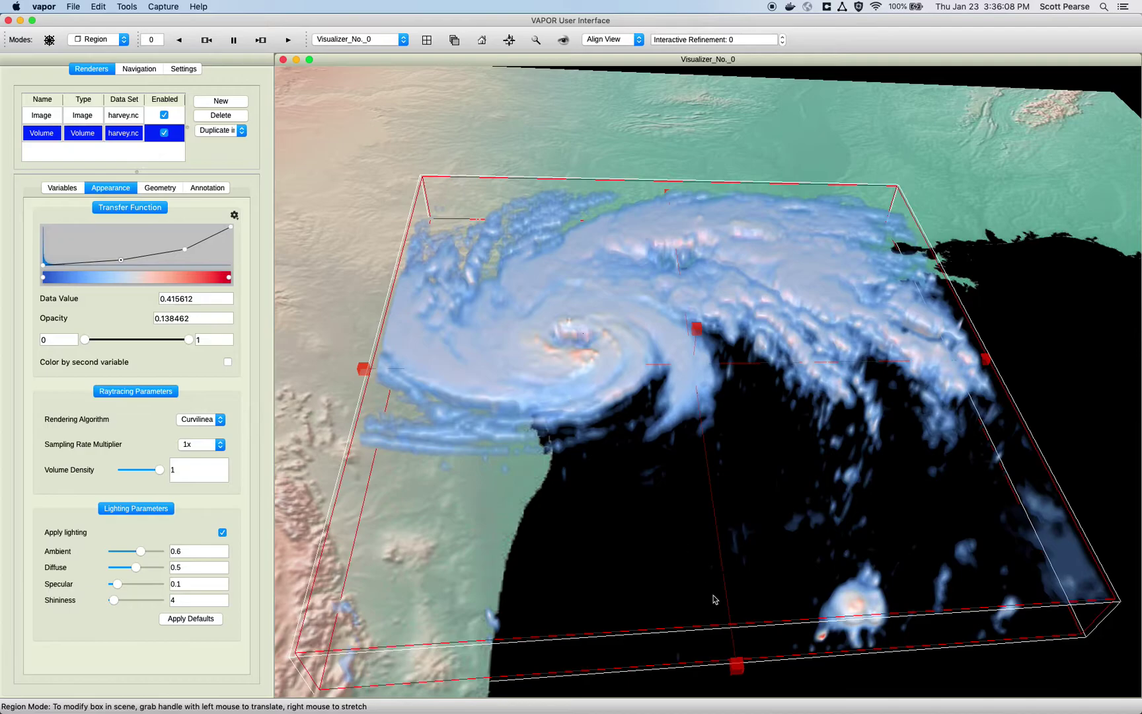
{"action": "left_click", "coordinate": [724, 640]}
{"action": "left_click_drag", "start_coordinate": [725, 641], "coordinate": [592, 105]}
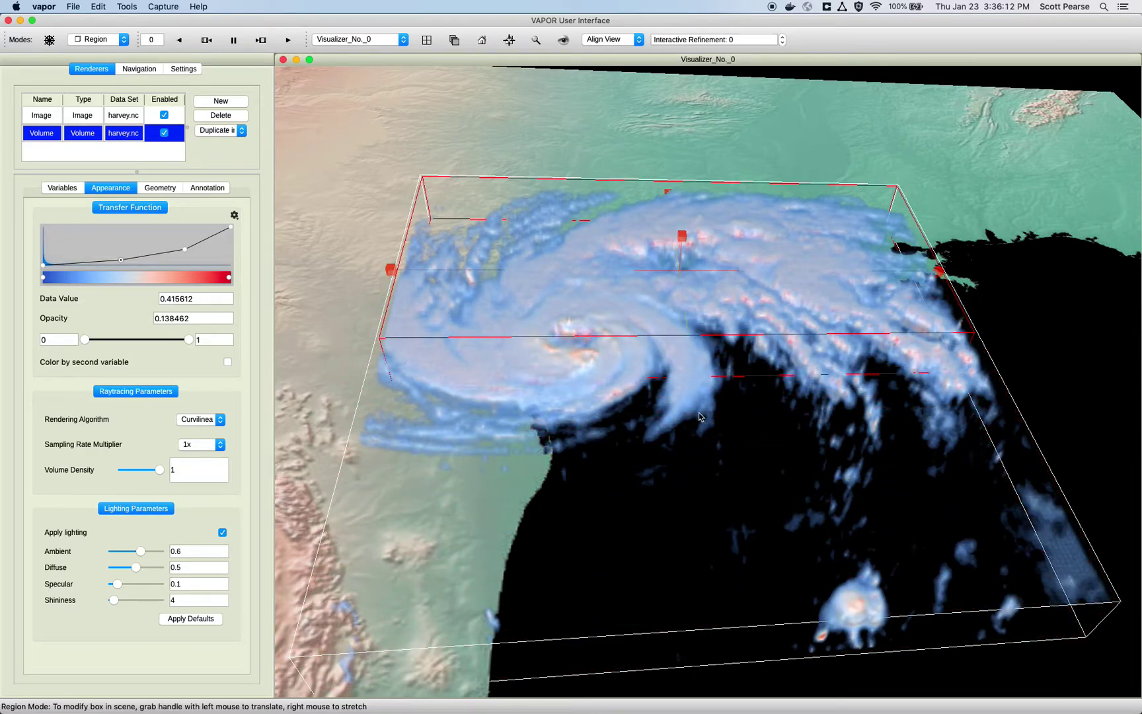
{"action": "left_click_drag", "start_coordinate": [720, 444], "coordinate": [574, 433]}
{"action": "right_click_drag", "start_coordinate": [563, 441], "coordinate": [548, 324]}
{"action": "middle_click_drag", "start_coordinate": [510, 340], "coordinate": [651, 330]}
{"action": "mouse_move", "coordinate": [679, 371]}
{"action": "left_mouse_down"}
{"action": "mouse_move", "coordinate": [655, 357]}
{"action": "mouse_move", "coordinate": [667, 351]}
{"action": "left_mouse_up"}
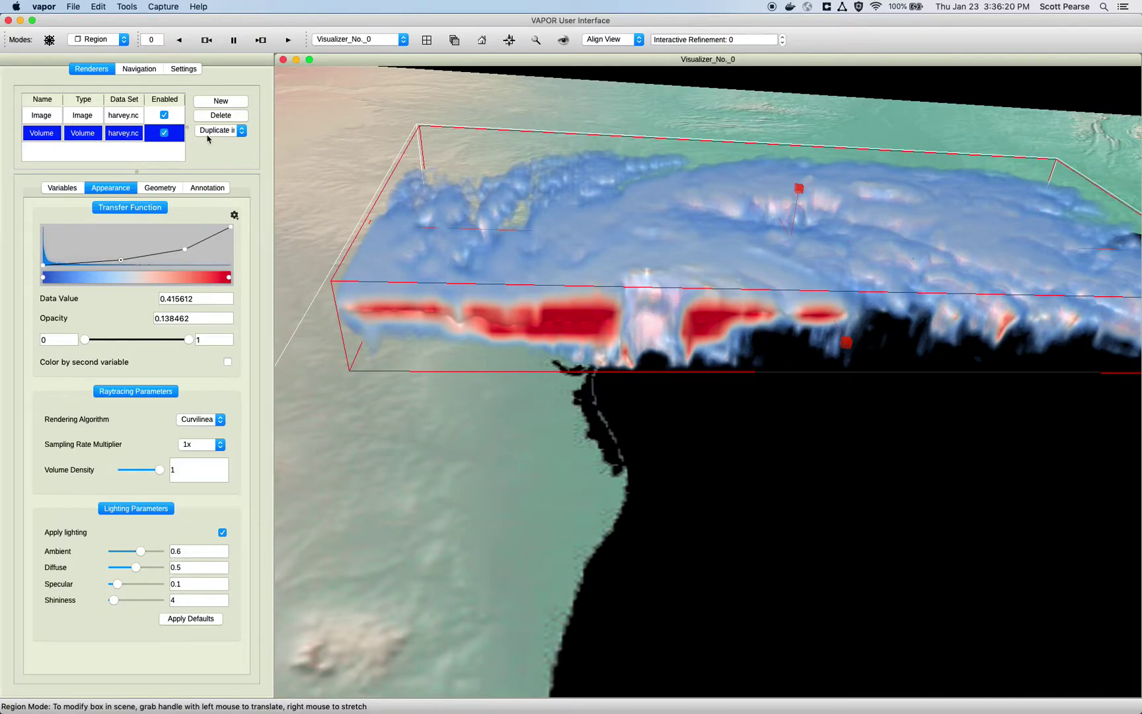
{"action": "left_click_drag", "start_coordinate": [681, 311], "coordinate": [710, 303]}
{"action": "middle_click_drag", "start_coordinate": [711, 302], "coordinate": [721, 307]}
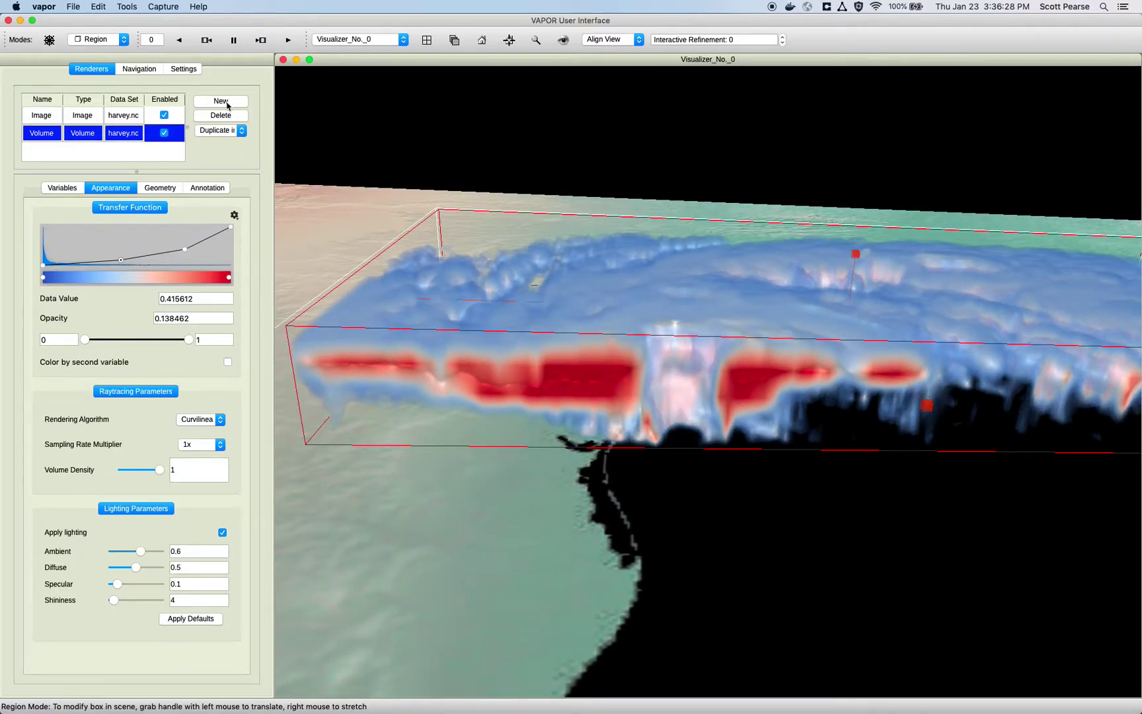
Step: Add an IsoSurface renderer for harvey.nc and enable it in place of the Volume renderer
{"action": "left_click", "coordinate": [227, 104]}
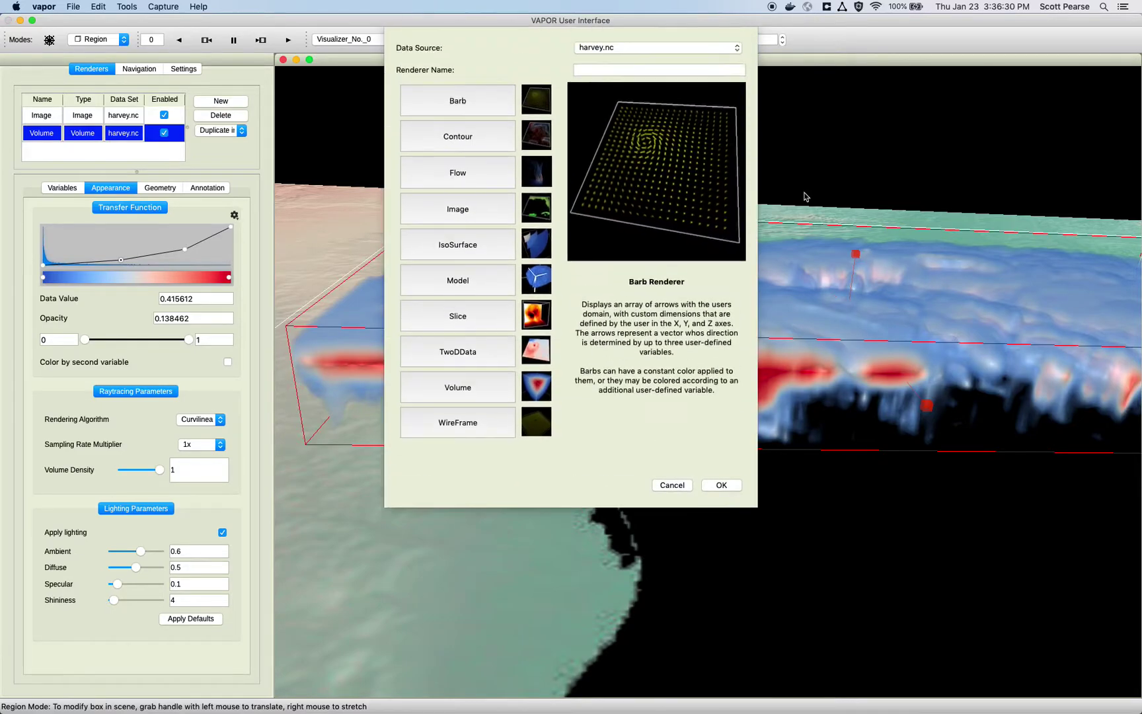
{"action": "double_click", "coordinate": [459, 243]}
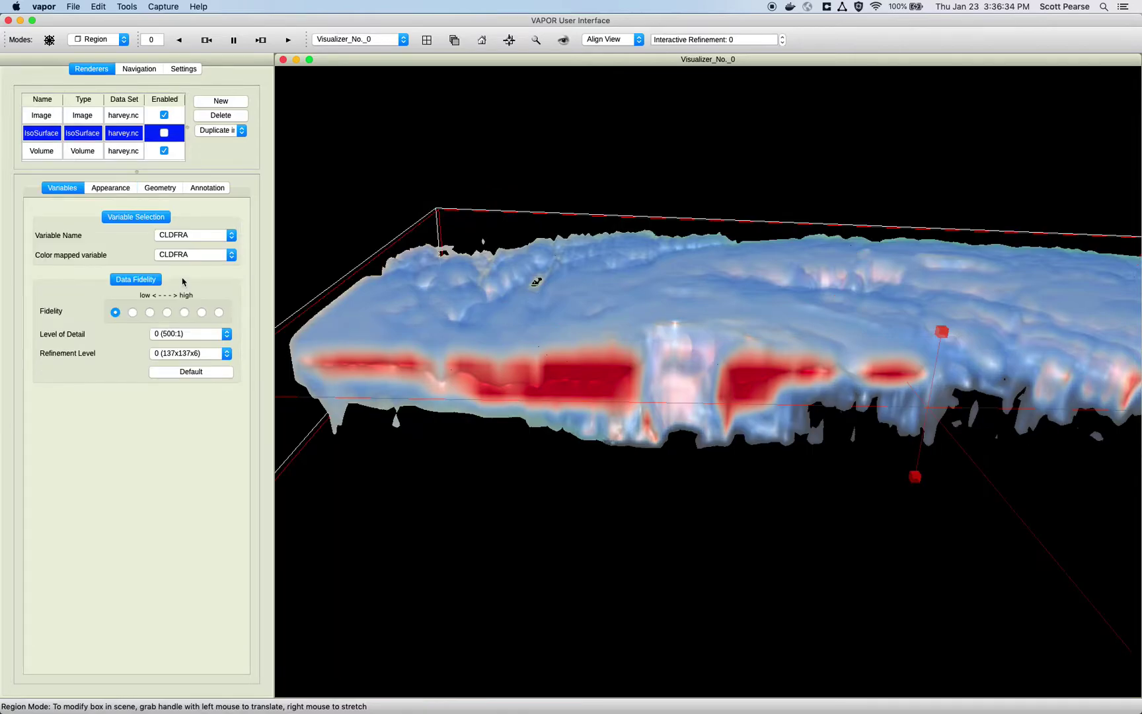
{"action": "left_click_drag", "start_coordinate": [578, 354], "coordinate": [589, 403]}
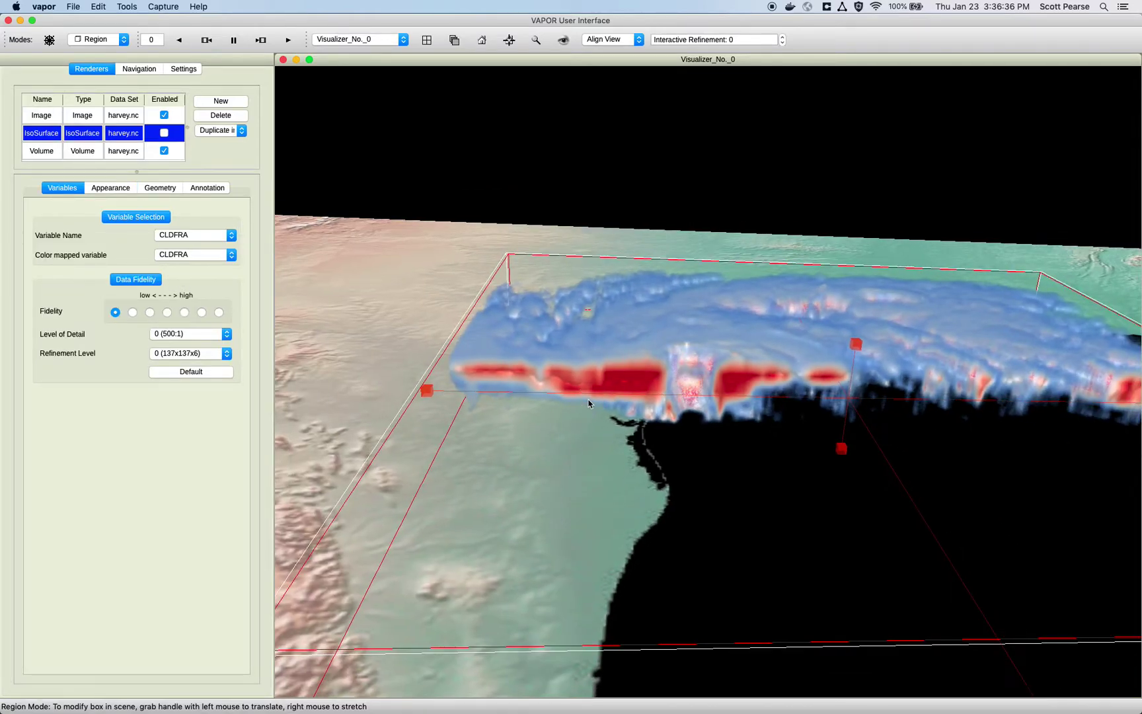
{"action": "left_click_drag", "start_coordinate": [634, 370], "coordinate": [647, 199]}
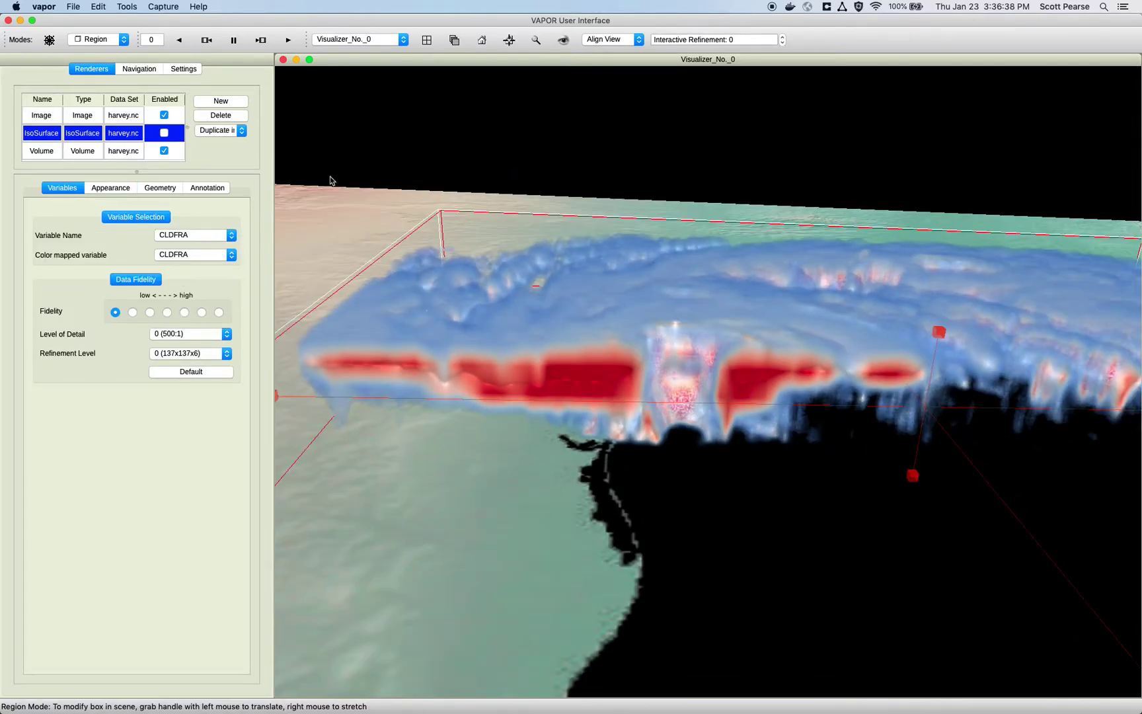
{"action": "left_click", "coordinate": [164, 150]}
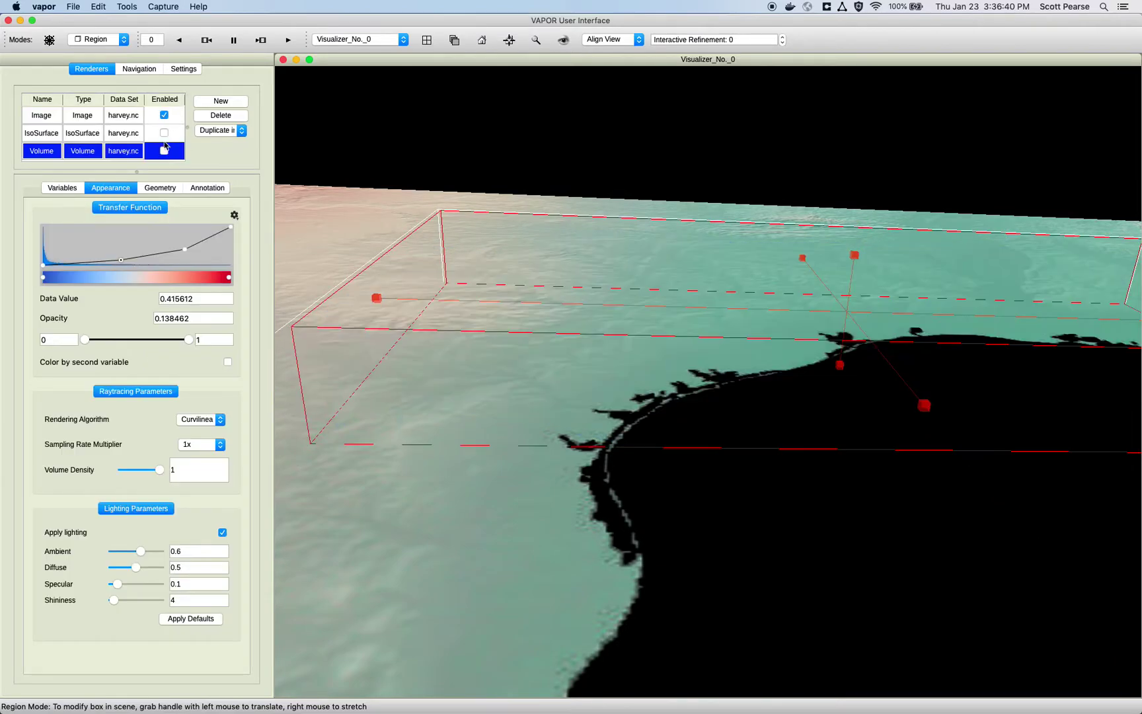
{"action": "left_click", "coordinate": [164, 133]}
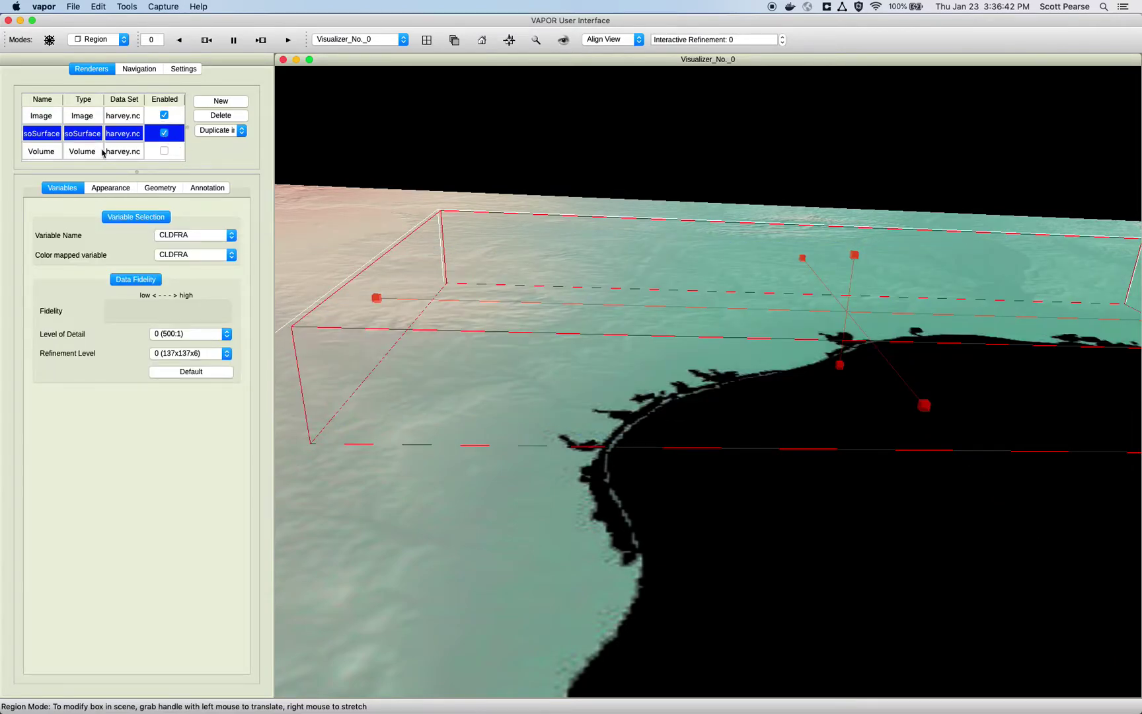
{"action": "left_click", "coordinate": [121, 136]}
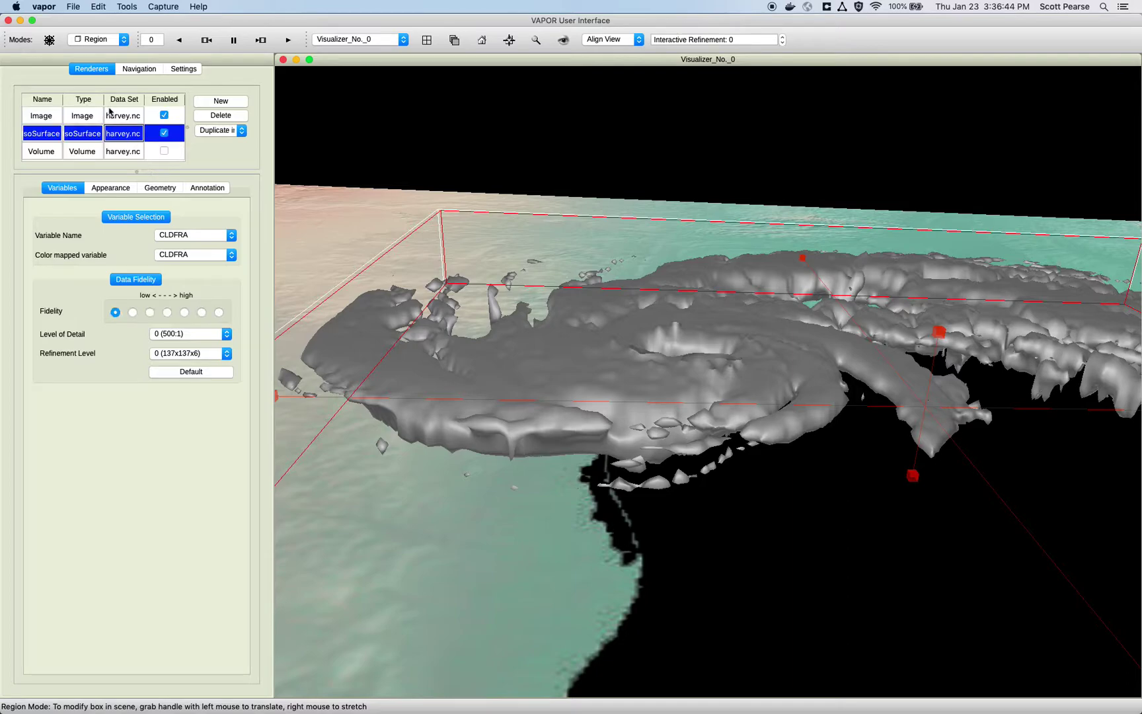
Step: Return to Navigate mode and copy the Volume renderer's region to the IsoSurface renderer
{"action": "left_click", "coordinate": [99, 41]}
{"action": "left_click", "coordinate": [102, 38]}
{"action": "key", "text": "super+z"}
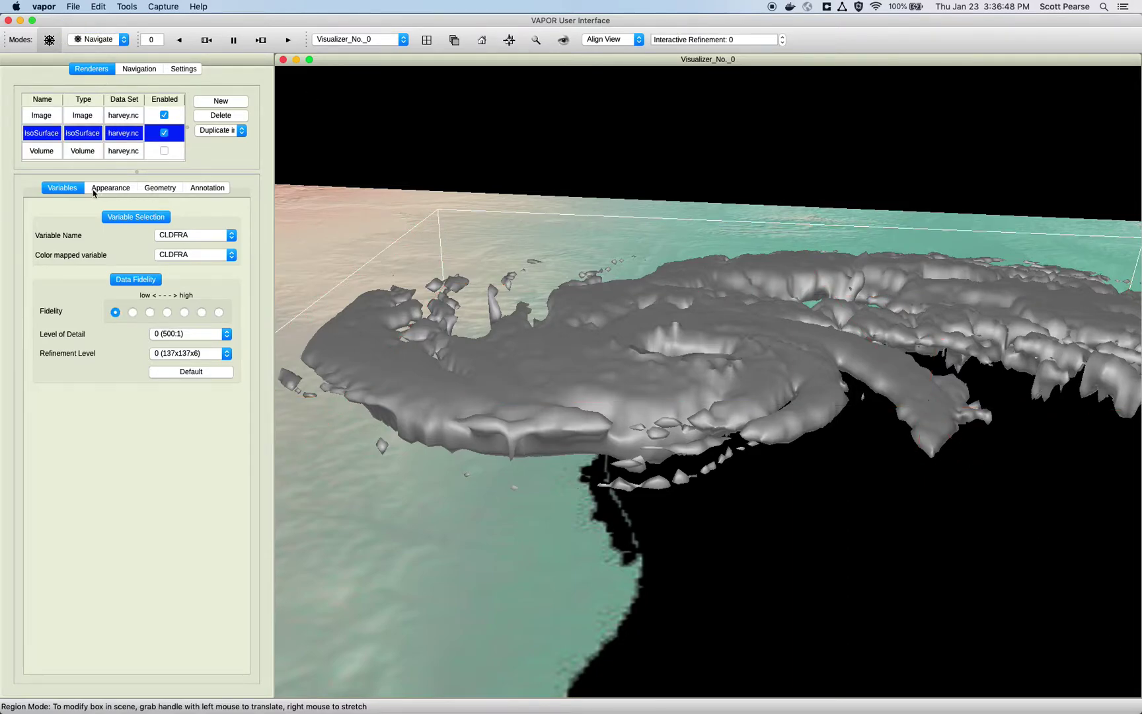
{"action": "left_click", "coordinate": [145, 187]}
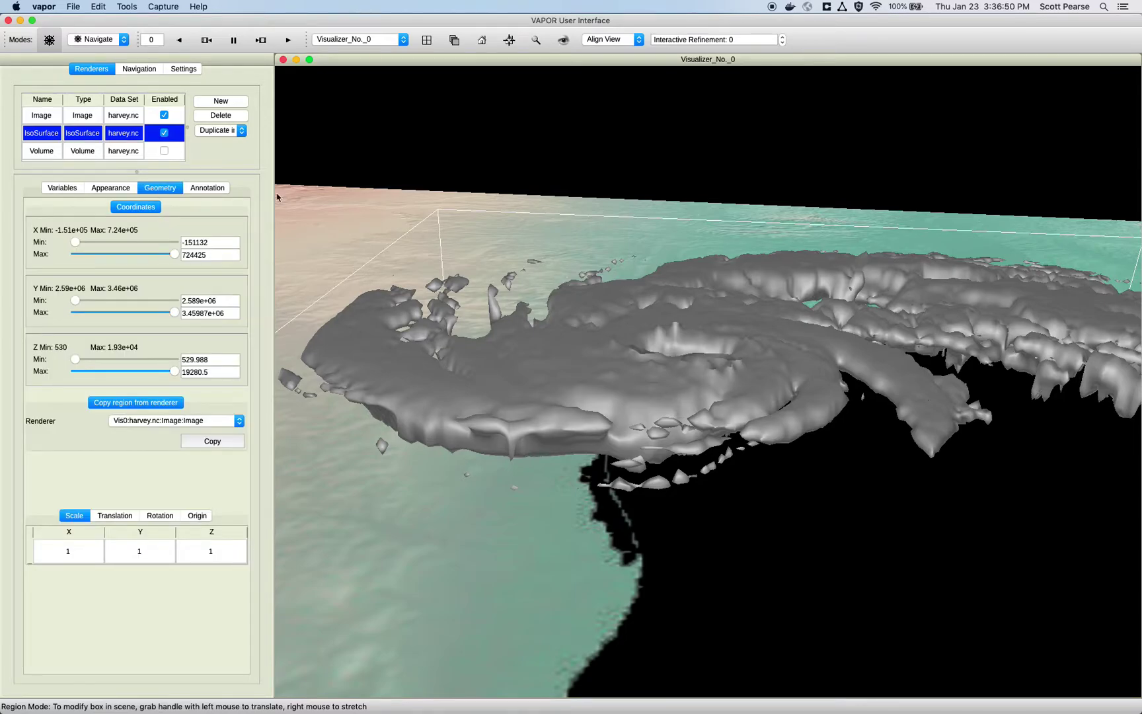
{"action": "left_click", "coordinate": [239, 422]}
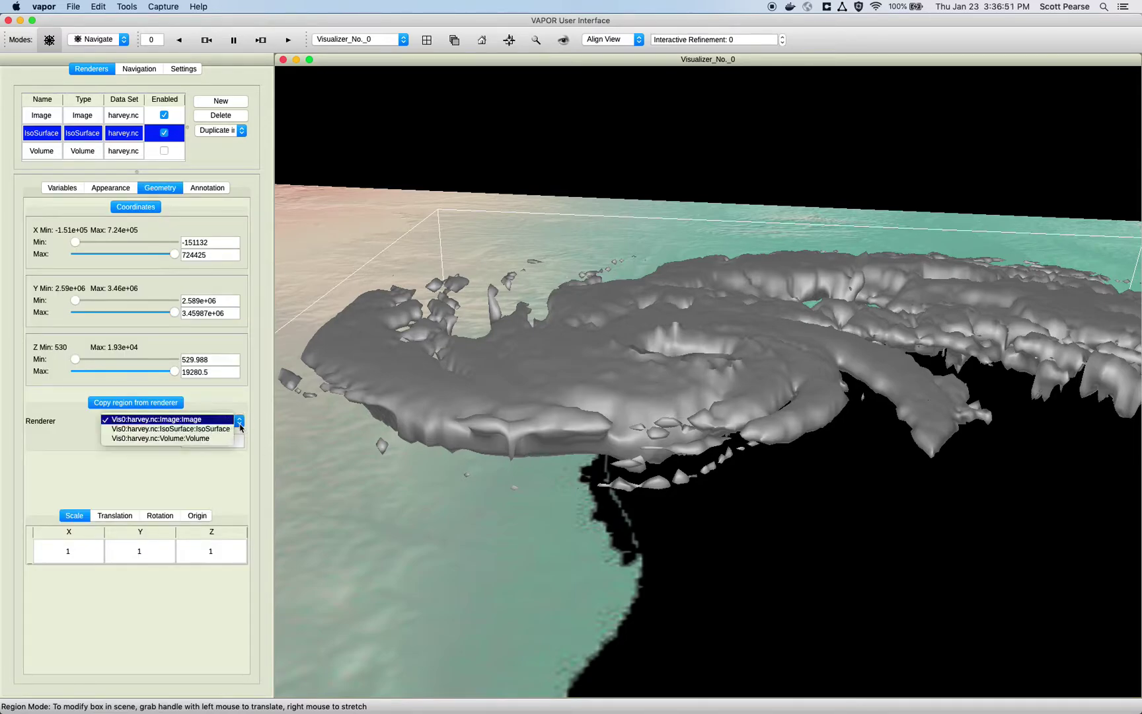
{"action": "left_click", "coordinate": [161, 438]}
{"action": "left_click", "coordinate": [200, 443]}
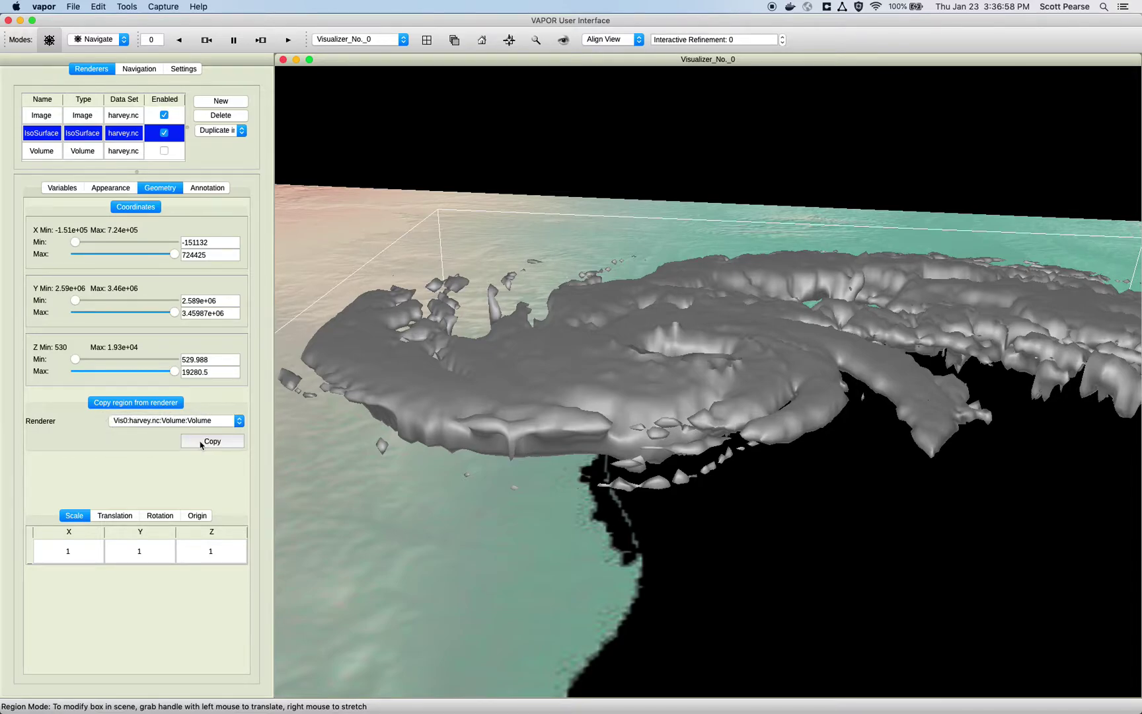
{"action": "left_click_drag", "start_coordinate": [671, 427], "coordinate": [785, 443]}
{"action": "left_click_drag", "start_coordinate": [805, 366], "coordinate": [835, 303]}
{"action": "right_click_drag", "start_coordinate": [640, 448], "coordinate": [649, 400]}
{"action": "middle_click_drag", "start_coordinate": [649, 409], "coordinate": [670, 410]}
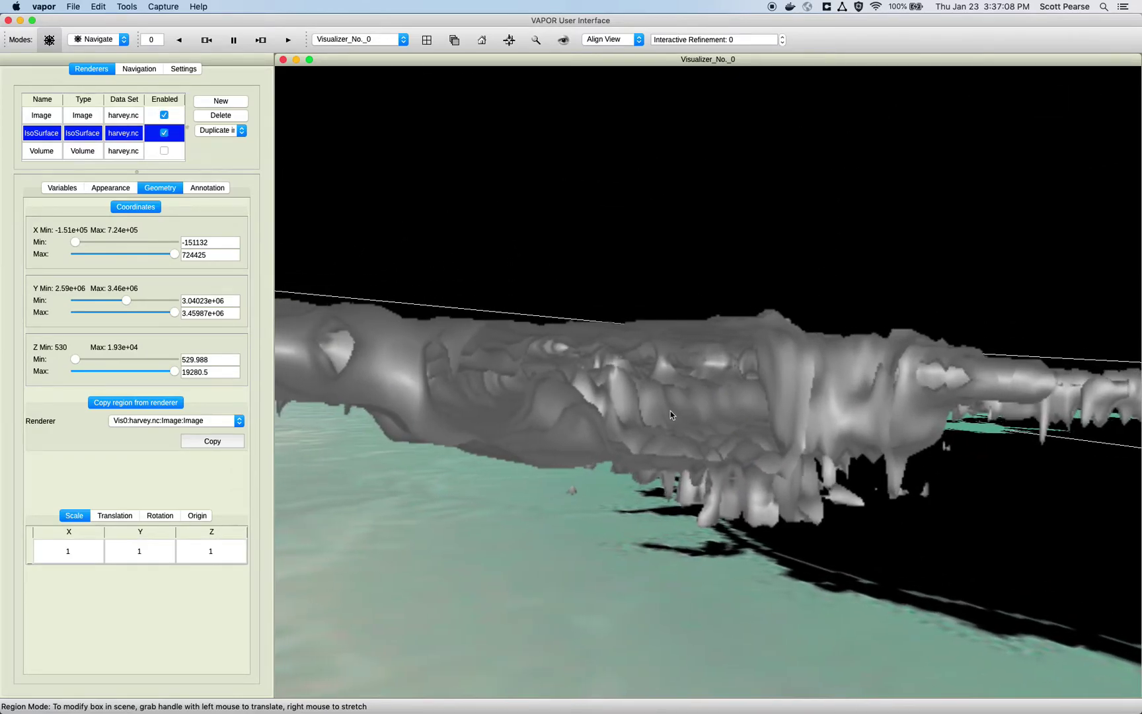
{"action": "left_click_drag", "start_coordinate": [347, 237], "coordinate": [347, 242]}
Step: Check the data value of the IsoSurface renderer's isovalue in its transfer function
{"action": "left_click", "coordinate": [111, 192]}
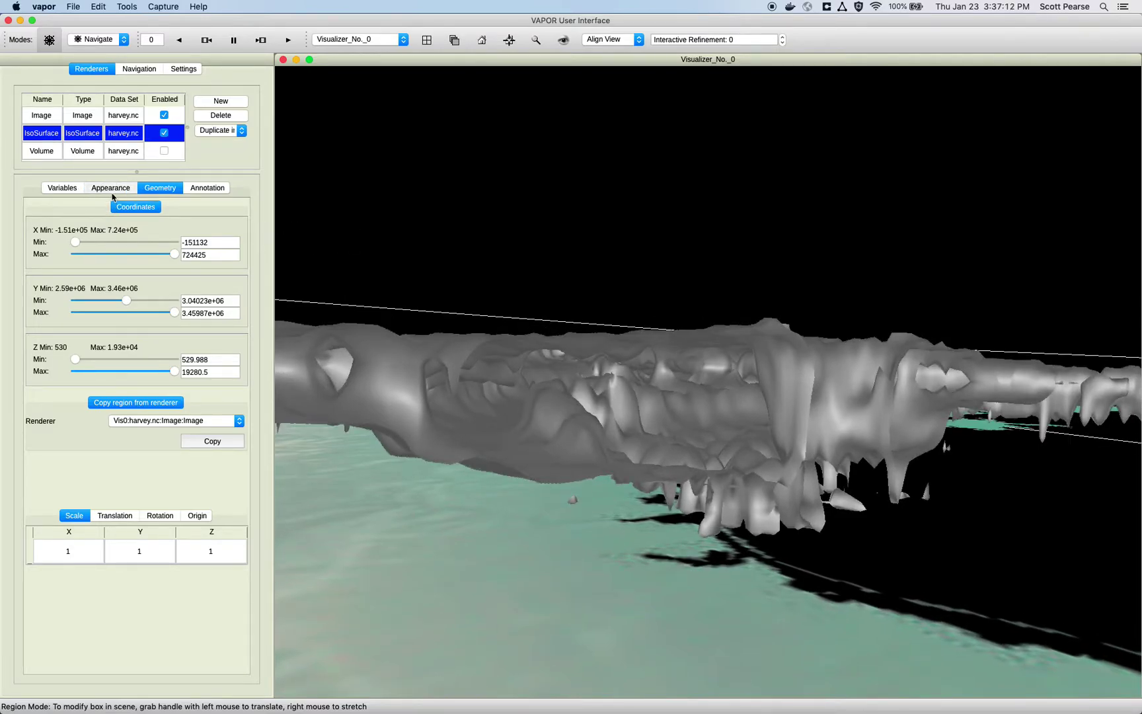
{"action": "left_click", "coordinate": [111, 189]}
{"action": "left_click", "coordinate": [138, 269]}
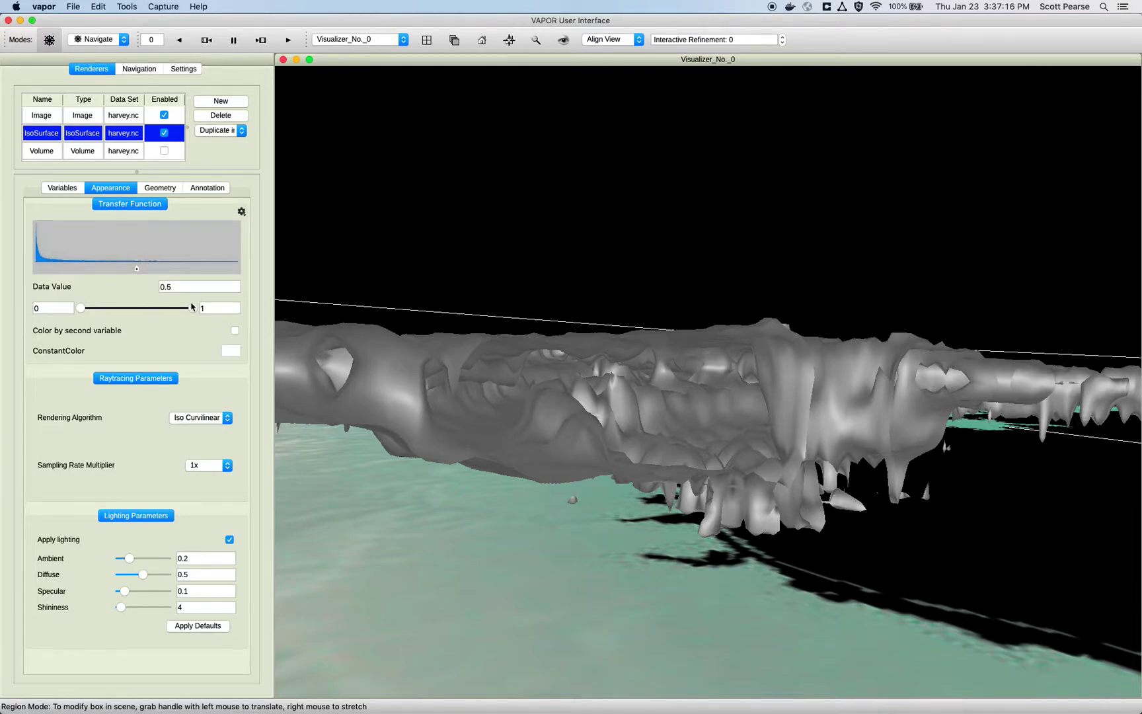
Step: Disable the IsoSurface renderer and enable the Volume renderer again
{"action": "left_click", "coordinate": [108, 154]}
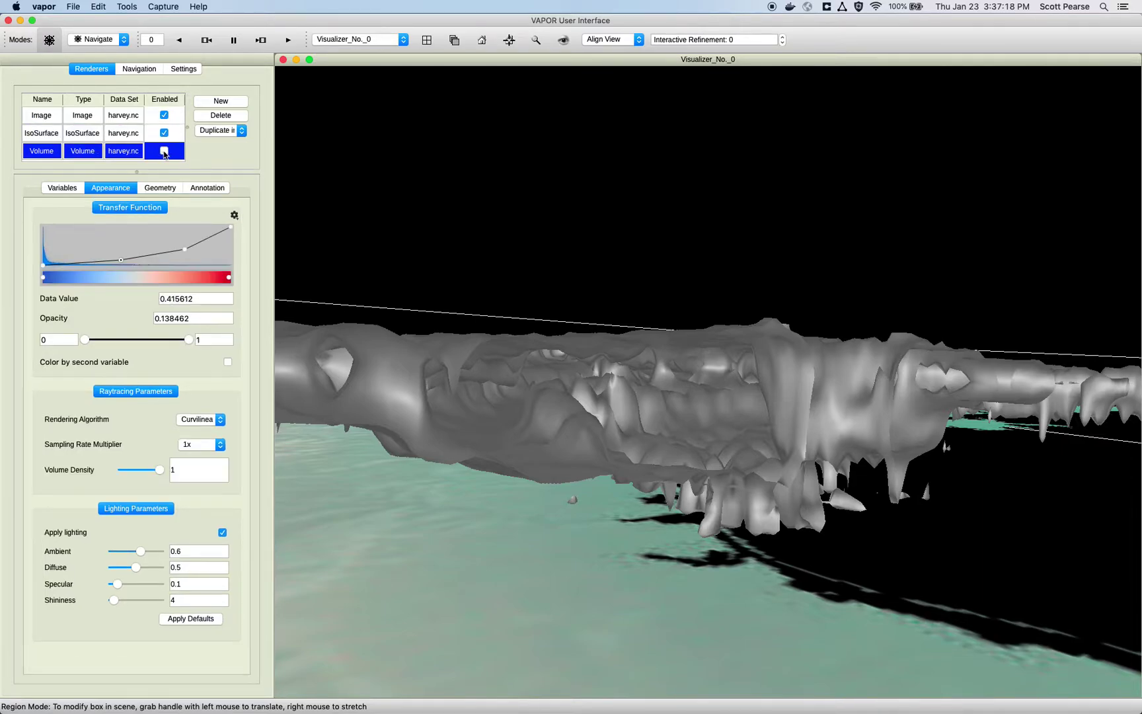
{"action": "left_click", "coordinate": [164, 133]}
{"action": "left_click", "coordinate": [164, 151]}
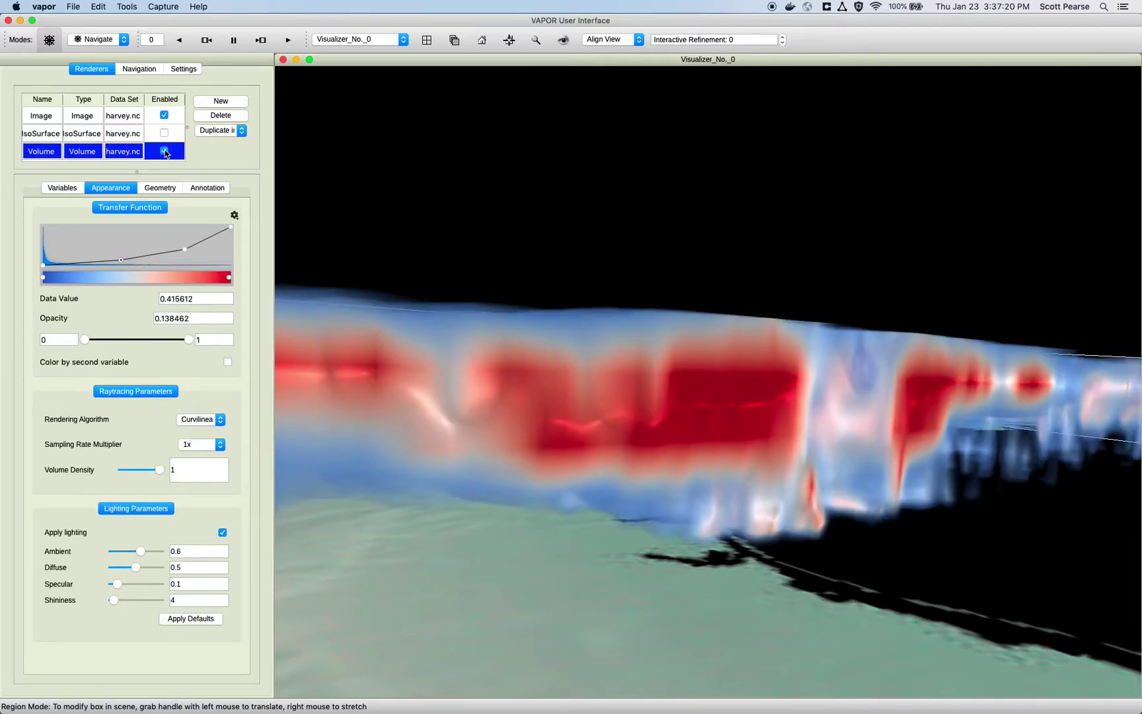
Step: Move the Volume renderer's first opacity control point to data value 0.49 at zero opacity
{"action": "left_click_drag", "start_coordinate": [44, 264], "coordinate": [100, 289]}
{"action": "double_click", "coordinate": [168, 296]}
{"action": "type", "text": "."}
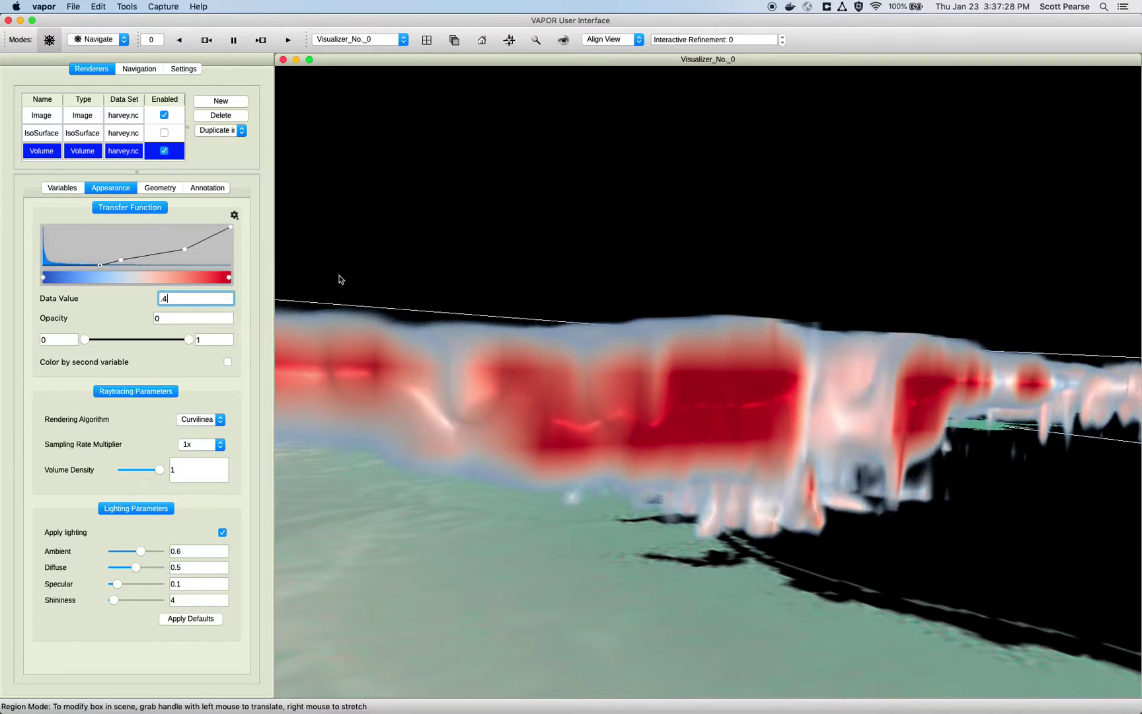
{"action": "type", "text": "49"}
{"action": "key", "text": "Return"}
Step: Move the middle opacity control points to about data value 0.499 to form a vertical rise from zero to full opacity
{"action": "mouse_move", "coordinate": [119, 263]}
{"action": "left_mouse_down"}
{"action": "mouse_move", "coordinate": [125, 240]}
{"action": "mouse_move", "coordinate": [151, 230]}
{"action": "mouse_move", "coordinate": [135, 244]}
{"action": "mouse_move", "coordinate": [137, 267]}
{"action": "mouse_move", "coordinate": [133, 221]}
{"action": "mouse_move", "coordinate": [128, 263]}
{"action": "mouse_move", "coordinate": [145, 263]}
{"action": "mouse_move", "coordinate": [133, 265]}
{"action": "left_mouse_up"}
{"action": "left_click", "coordinate": [134, 227]}
{"action": "left_click_drag", "start_coordinate": [186, 253], "coordinate": [137, 221]}
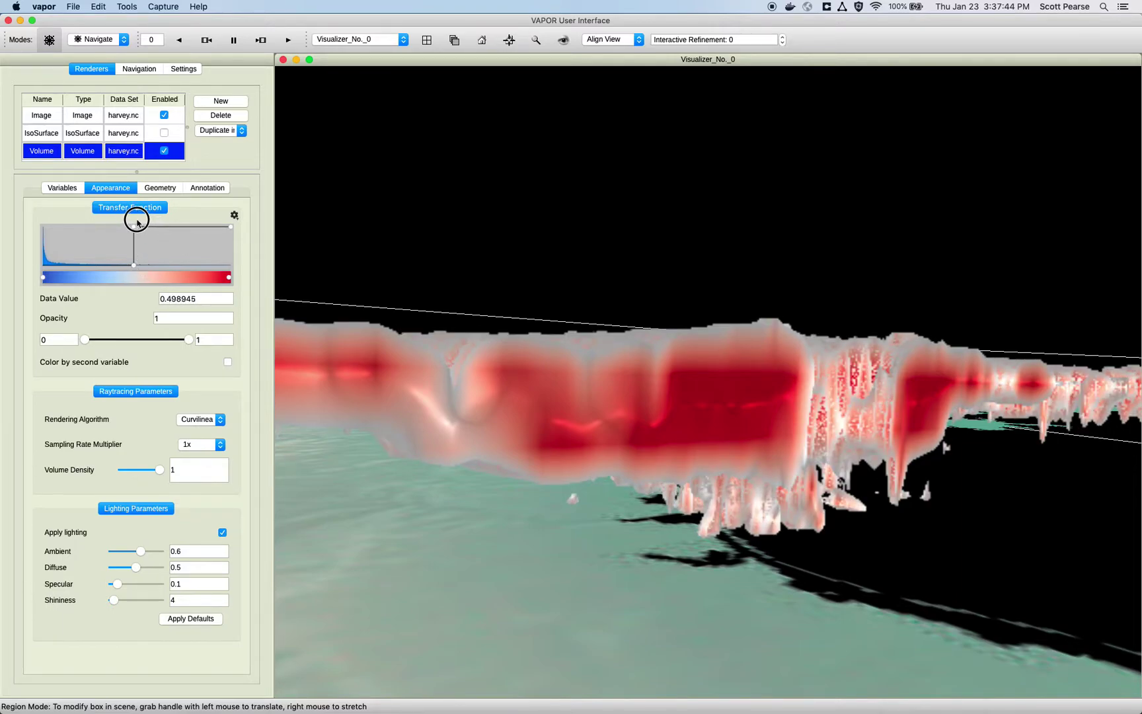
Step: Remove the rightmost opacity point and close the curve into a narrow spike around data value 0.5, with its lower edge at 0.461519
{"action": "double_click", "coordinate": [229, 226]}
{"action": "left_click", "coordinate": [172, 277]}
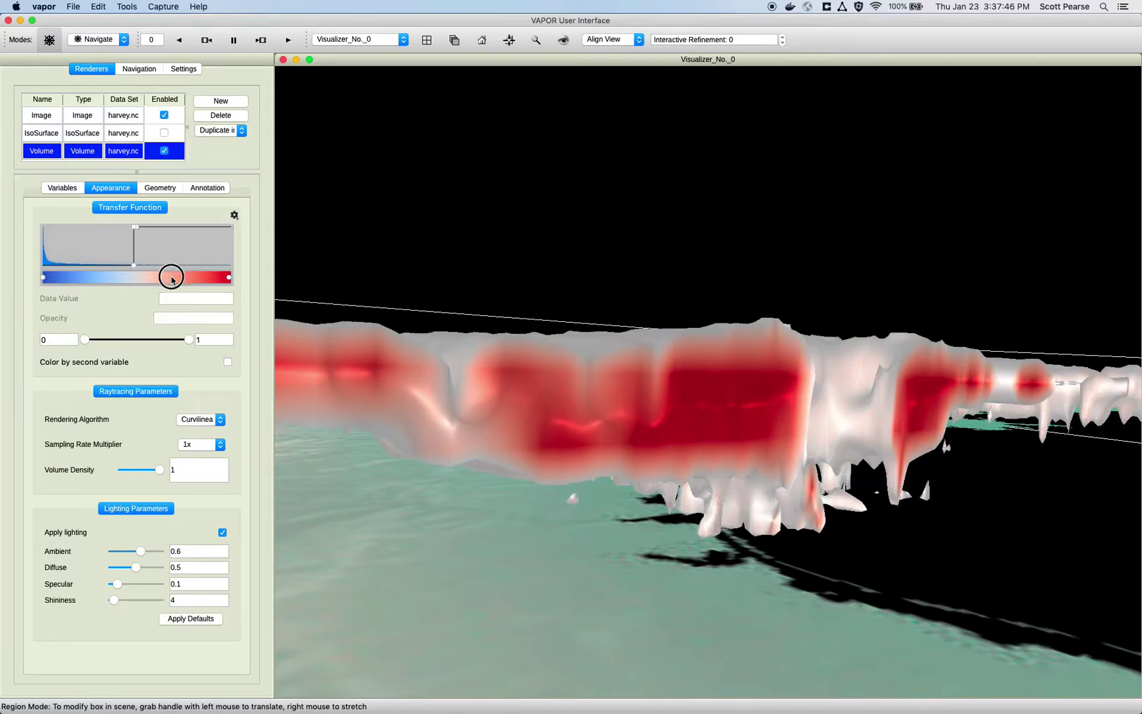
{"action": "double_click", "coordinate": [158, 227]}
{"action": "left_click_drag", "start_coordinate": [158, 227], "coordinate": [128, 294]}
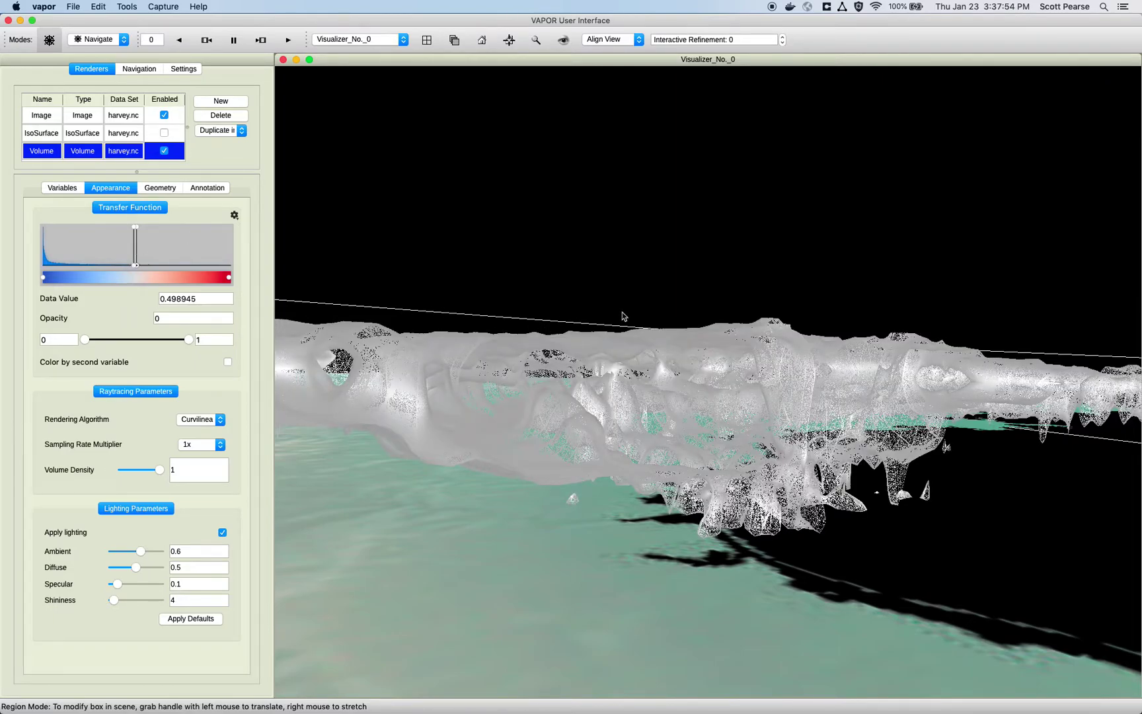
{"action": "left_click_drag", "start_coordinate": [644, 328], "coordinate": [646, 333]}
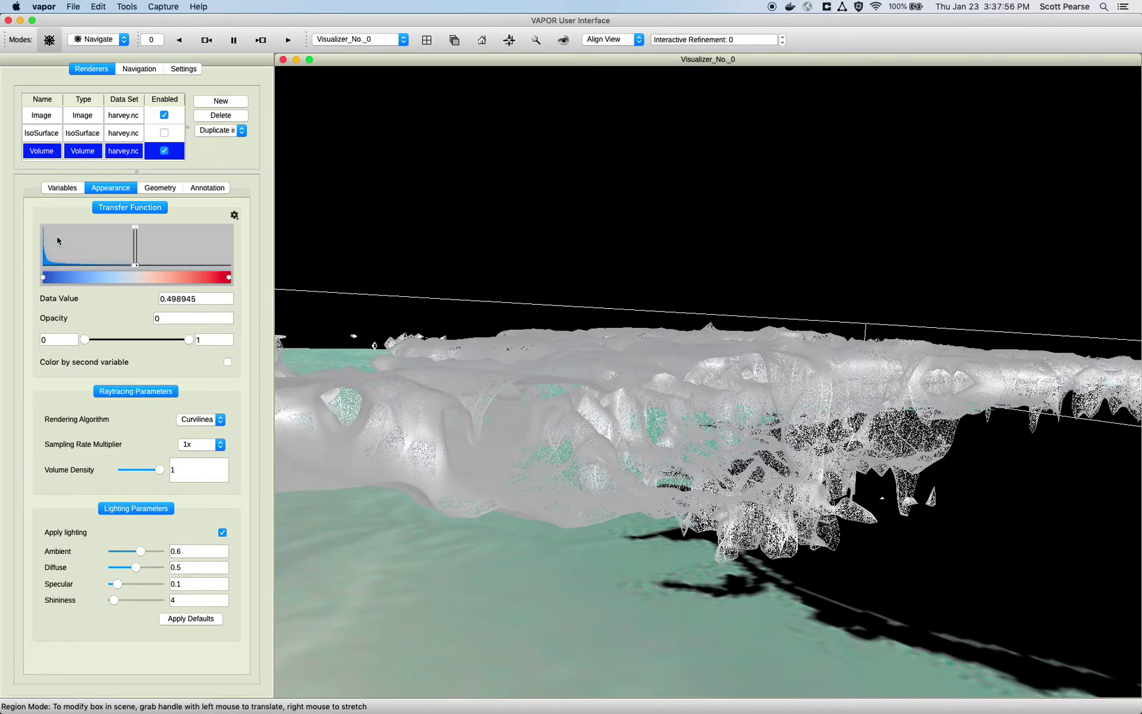
{"action": "left_click_drag", "start_coordinate": [134, 250], "coordinate": [131, 277]}
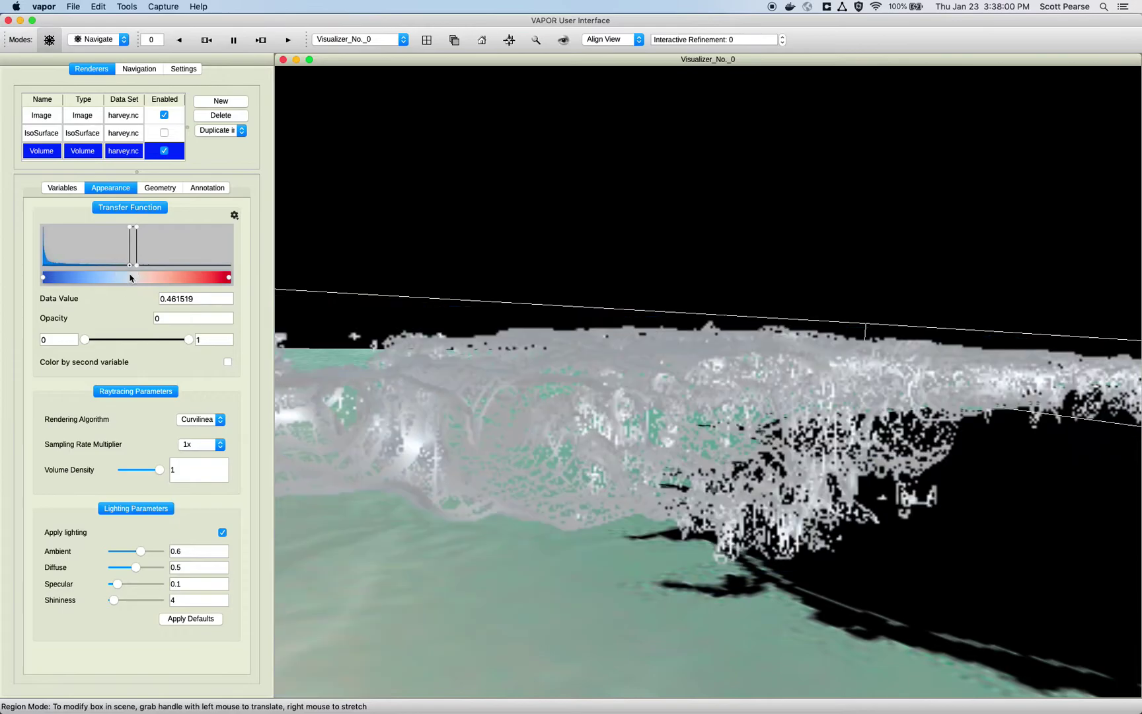
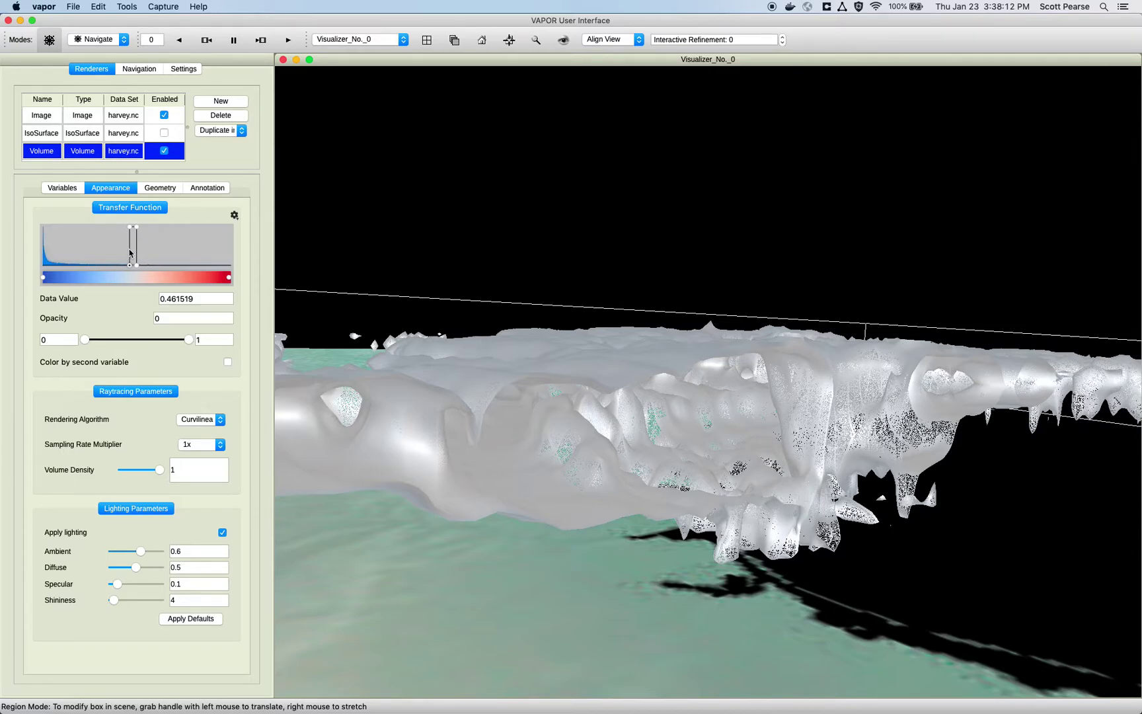
Step: Widen the Volume renderer's opacity band by moving its lower edge to data value 0.401392 at full opacity
{"action": "left_click", "coordinate": [118, 228]}
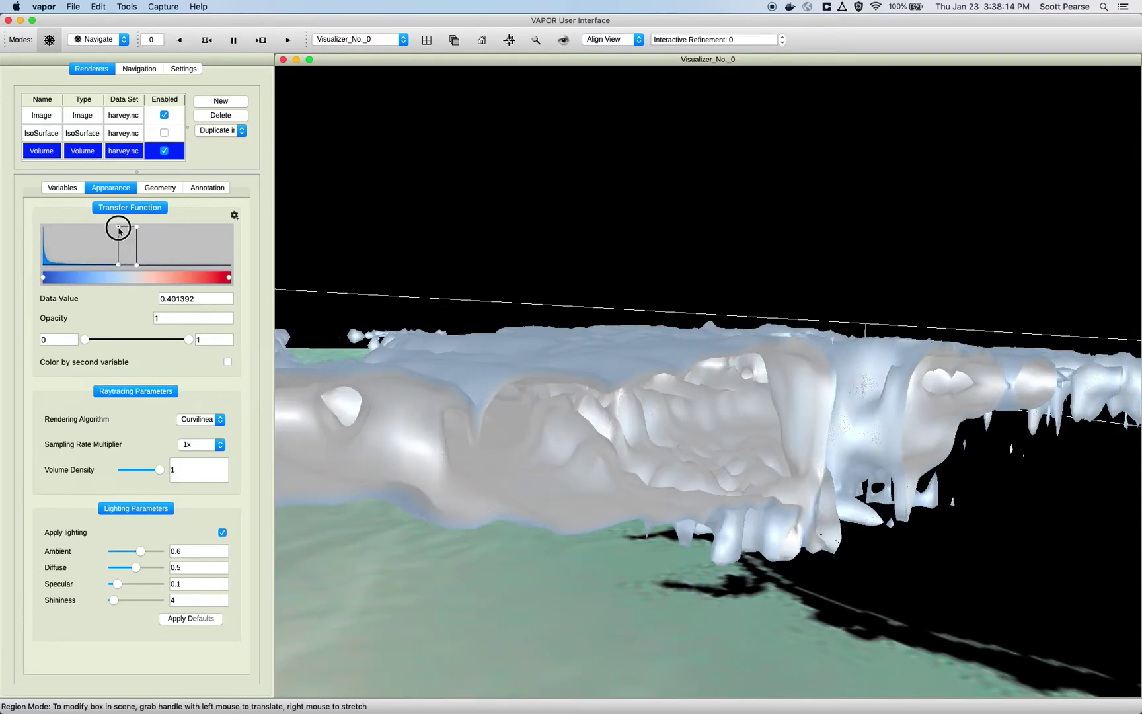
{"action": "left_click_drag", "start_coordinate": [509, 309], "coordinate": [569, 351]}
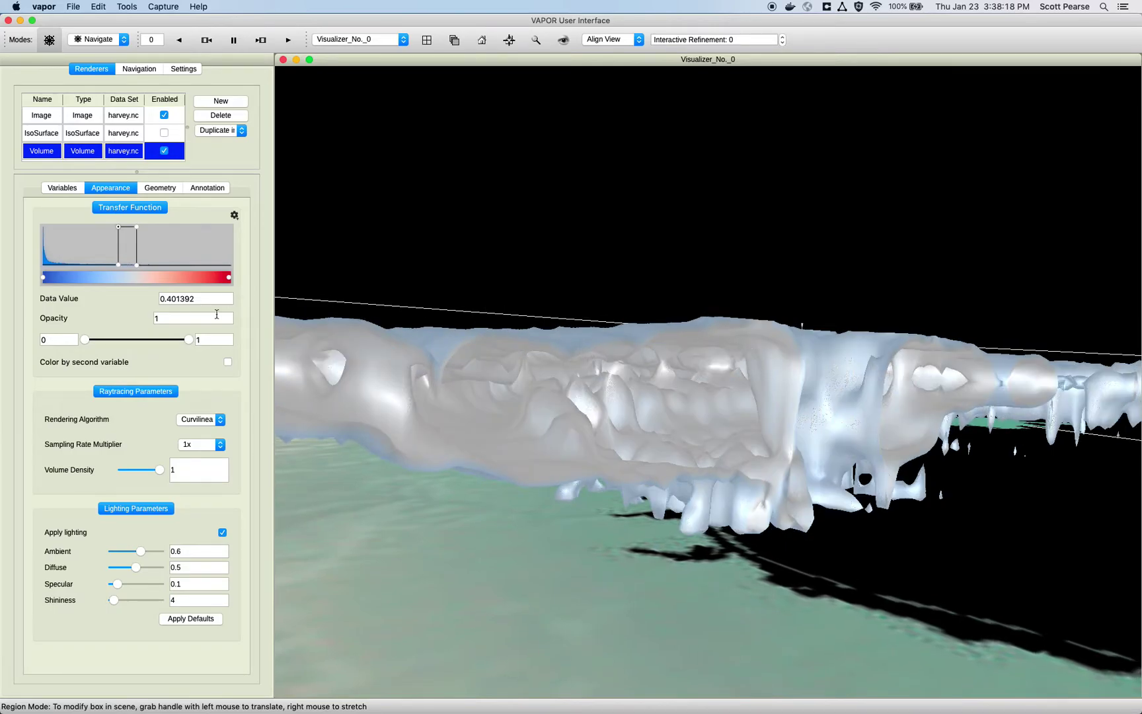
{"action": "left_click_drag", "start_coordinate": [622, 298], "coordinate": [472, 372]}
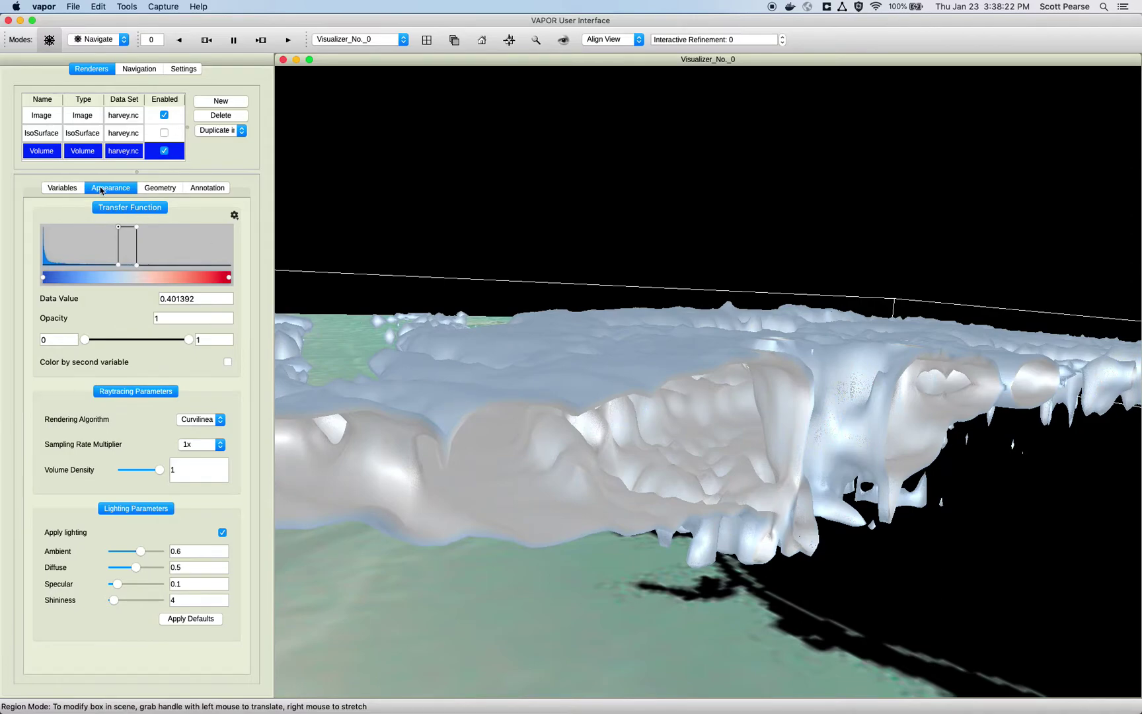
Step: Set the Volume renderer's color mapped variable to T and enable coloring by the second variable
{"action": "left_click", "coordinate": [52, 189]}
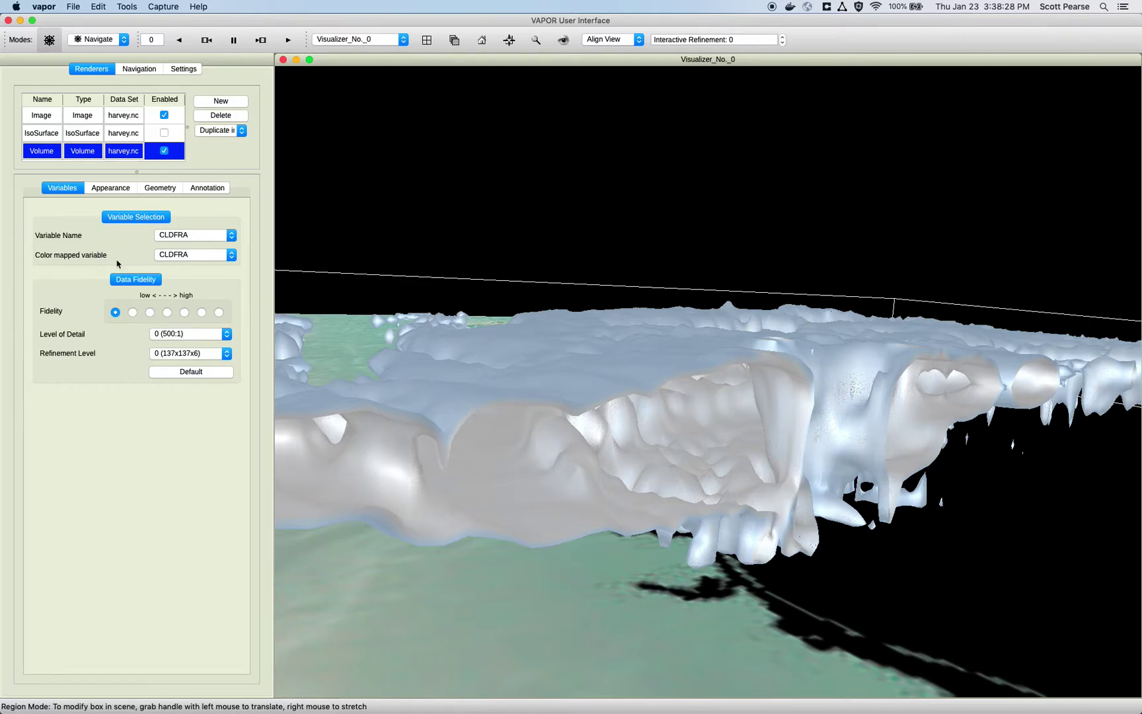
{"action": "left_click", "coordinate": [109, 191]}
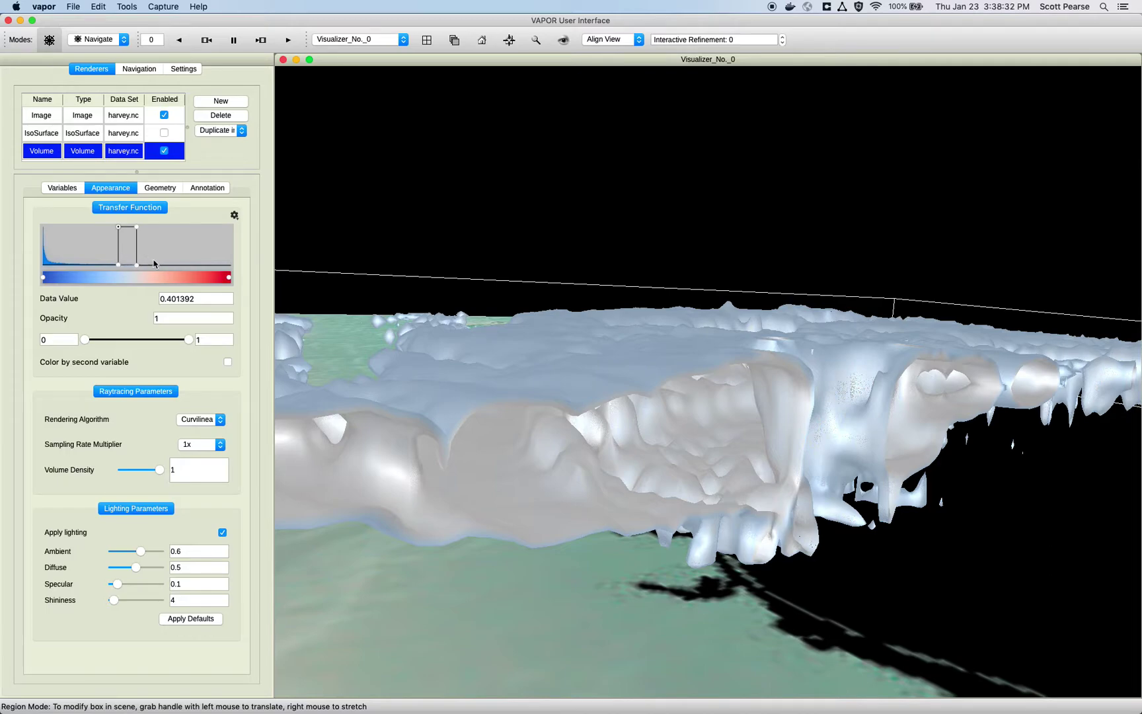
{"action": "left_click", "coordinate": [53, 187]}
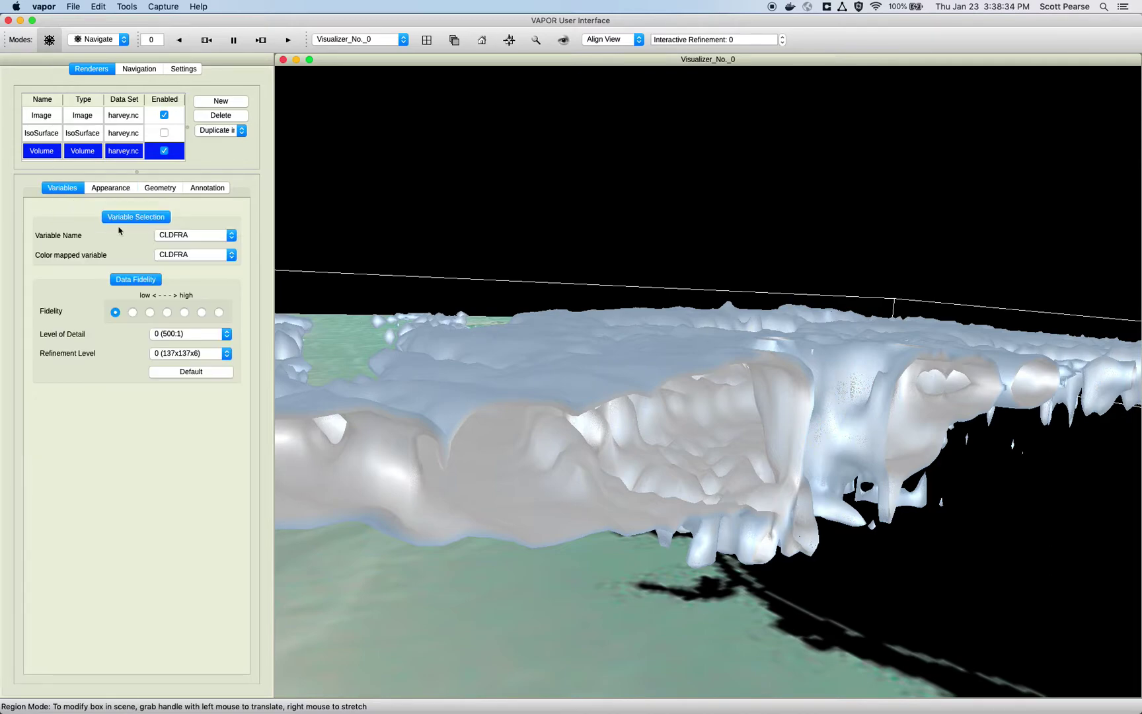
{"action": "left_click", "coordinate": [191, 256]}
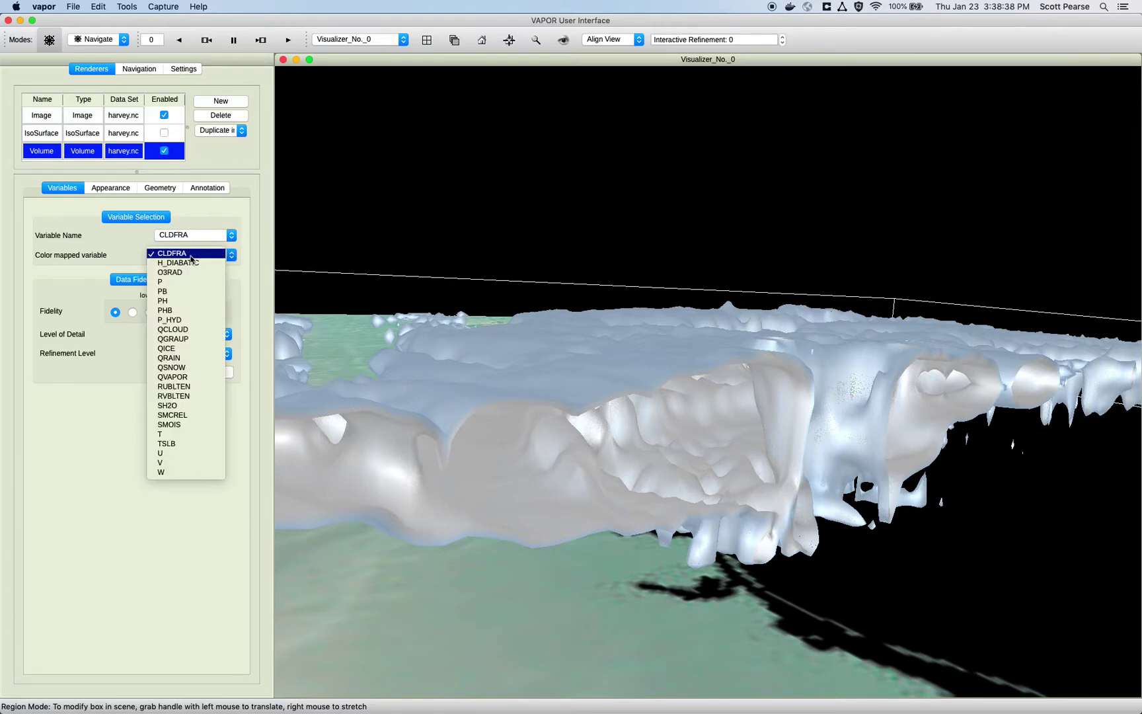
{"action": "left_click", "coordinate": [170, 436]}
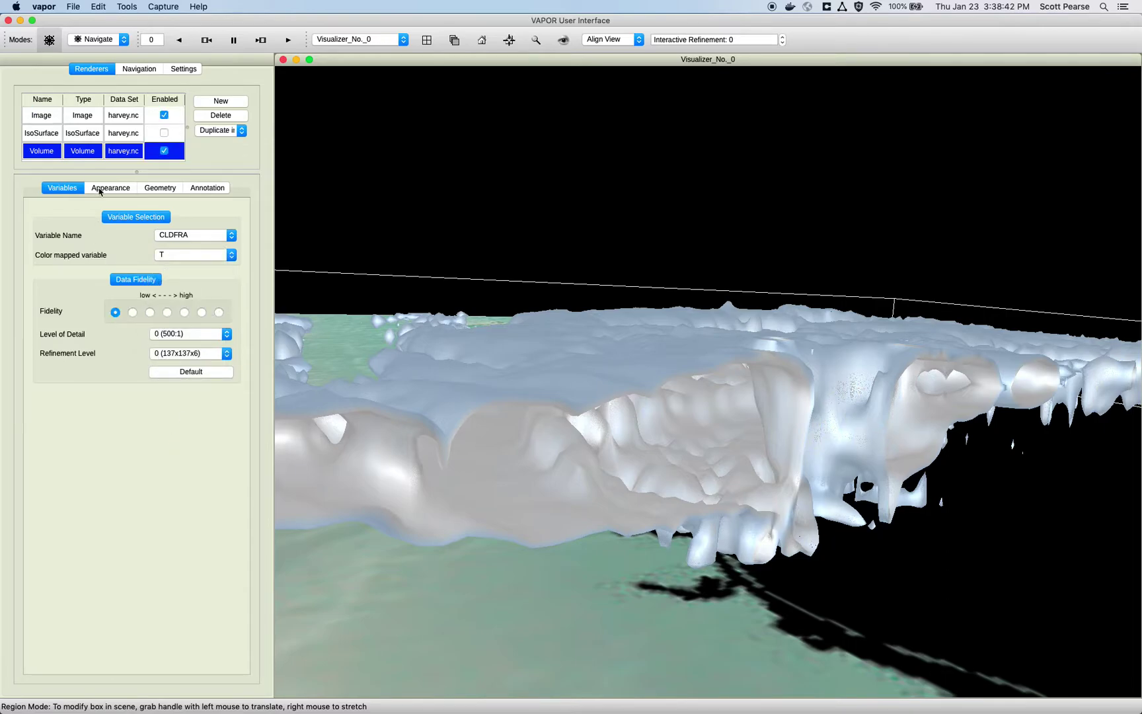
{"action": "left_click", "coordinate": [98, 188]}
{"action": "left_click", "coordinate": [227, 362]}
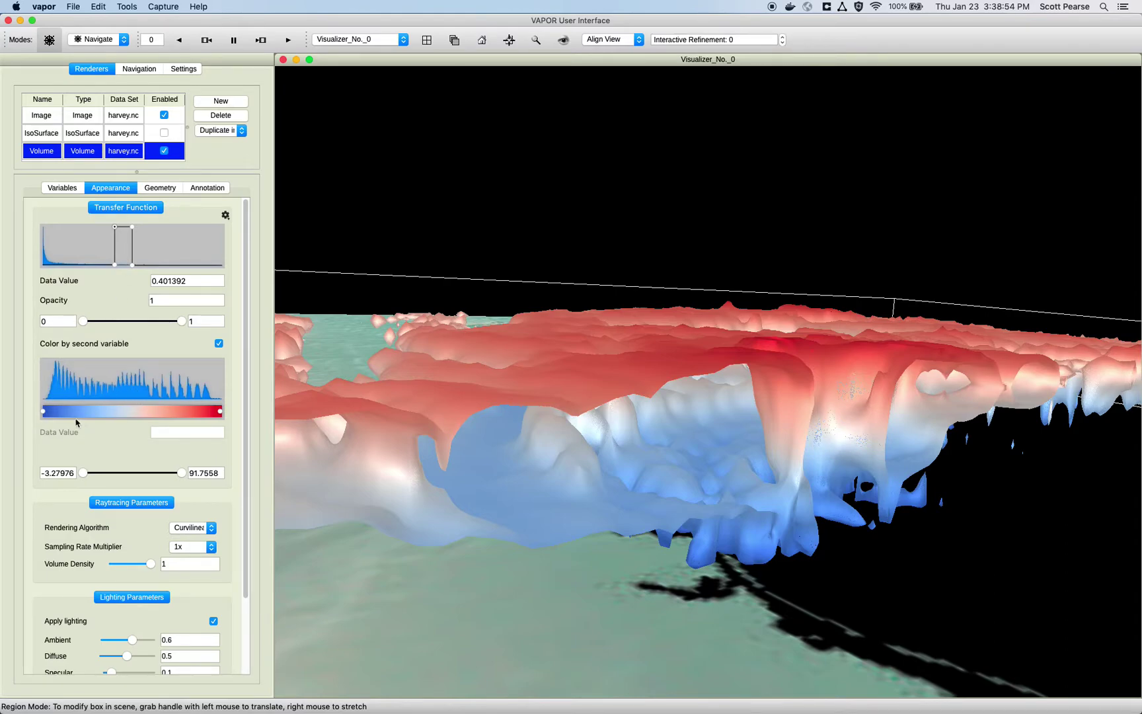
Step: Move the middle control point of the second variable's color map to data value 61.4454
{"action": "left_click_drag", "start_coordinate": [132, 411], "coordinate": [166, 415]}
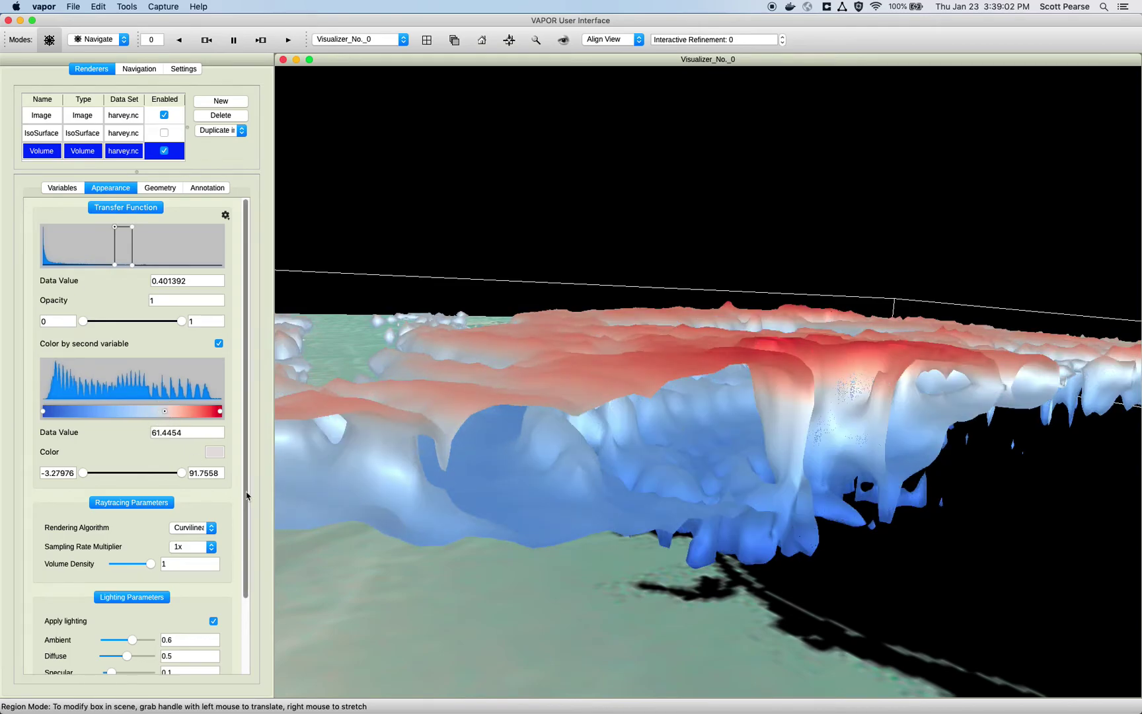
{"action": "left_click_drag", "start_coordinate": [634, 480], "coordinate": [469, 391]}
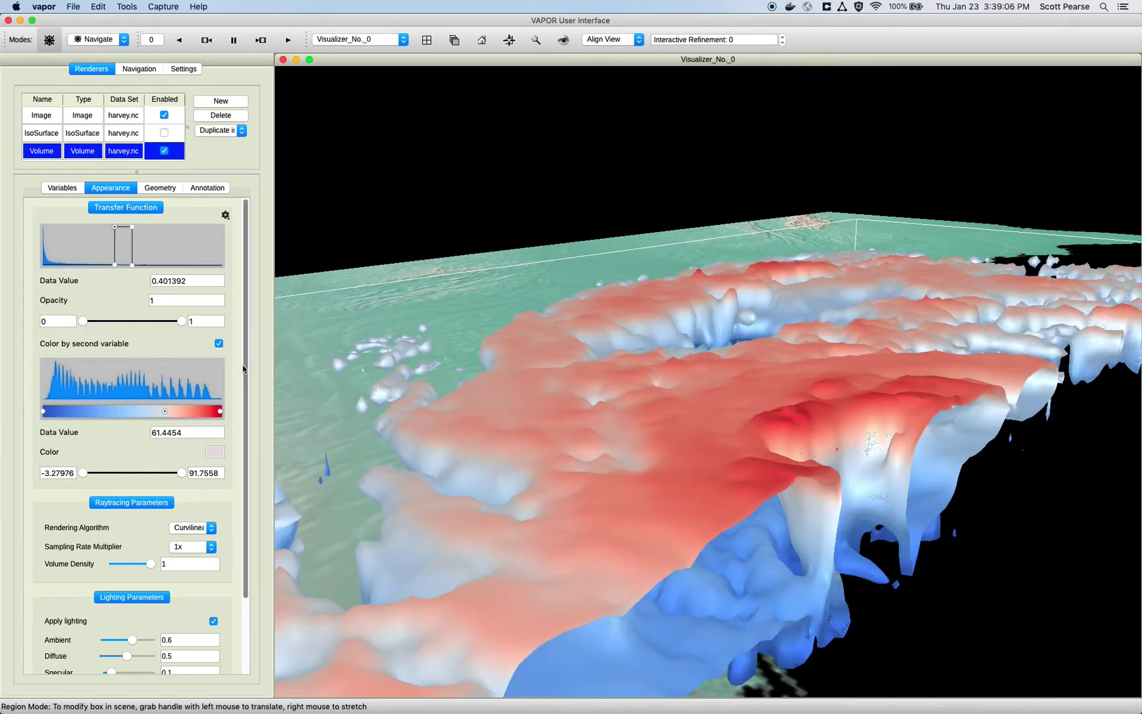
Step: Keep the Curvilinear rendering algorithm and set the sampling rate multiplier to 16x
{"action": "left_click", "coordinate": [191, 529]}
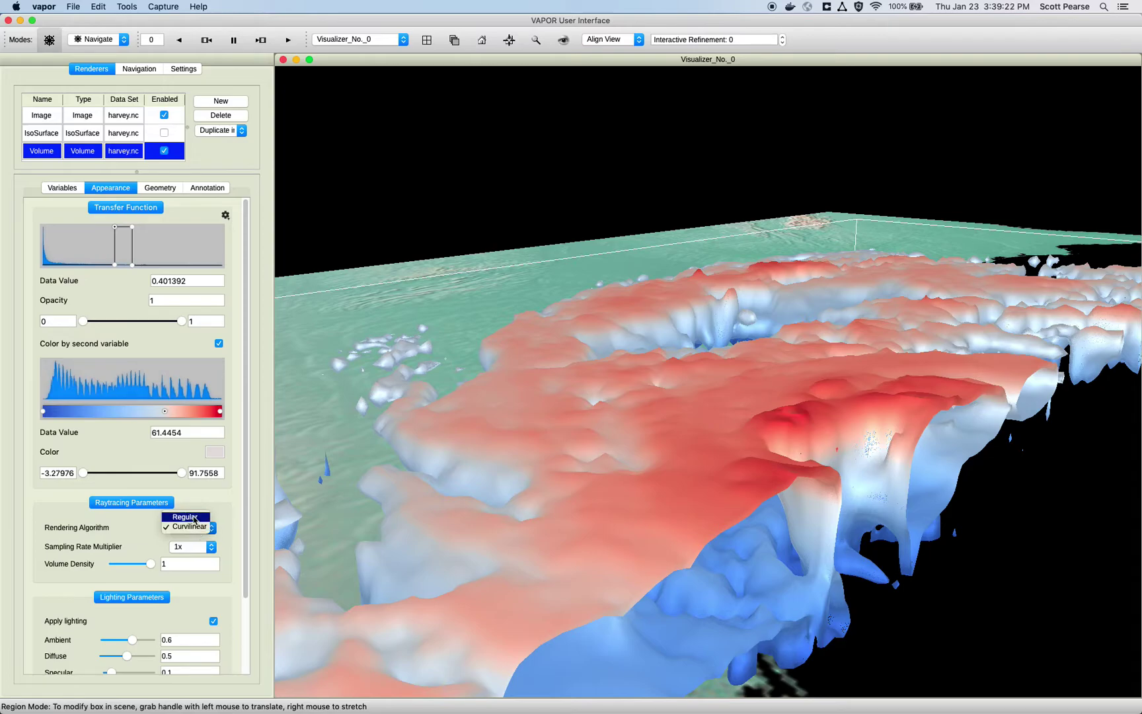
{"action": "left_click", "coordinate": [221, 524]}
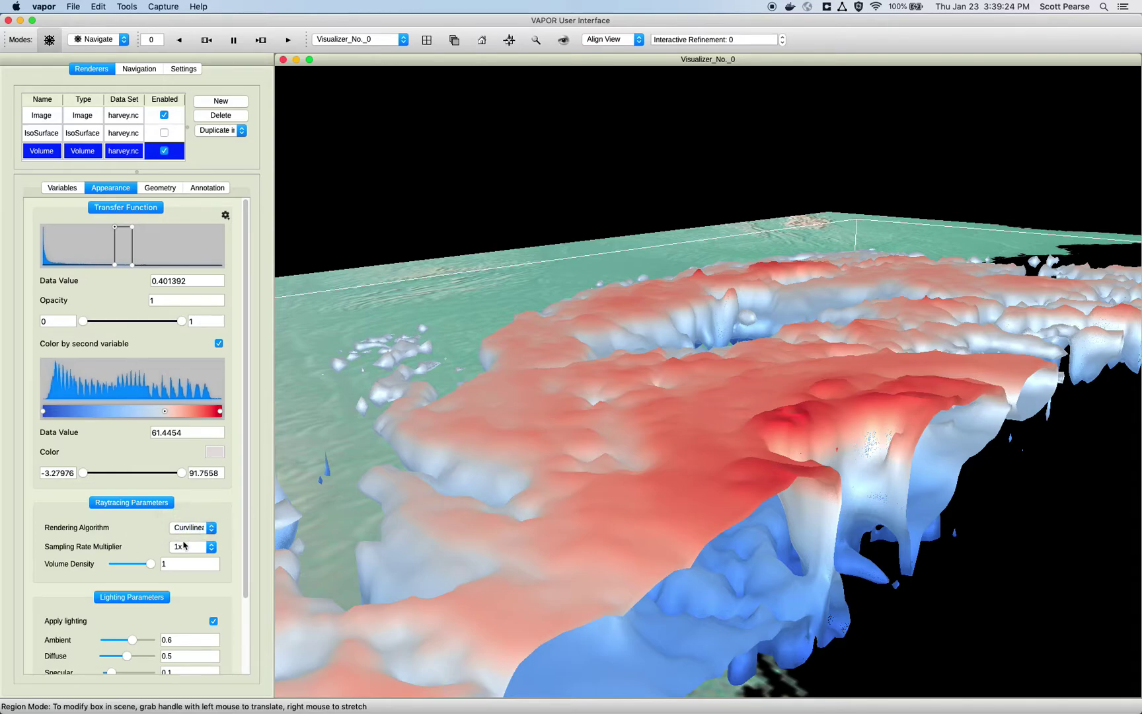
{"action": "left_click_drag", "start_coordinate": [541, 502], "coordinate": [528, 487]}
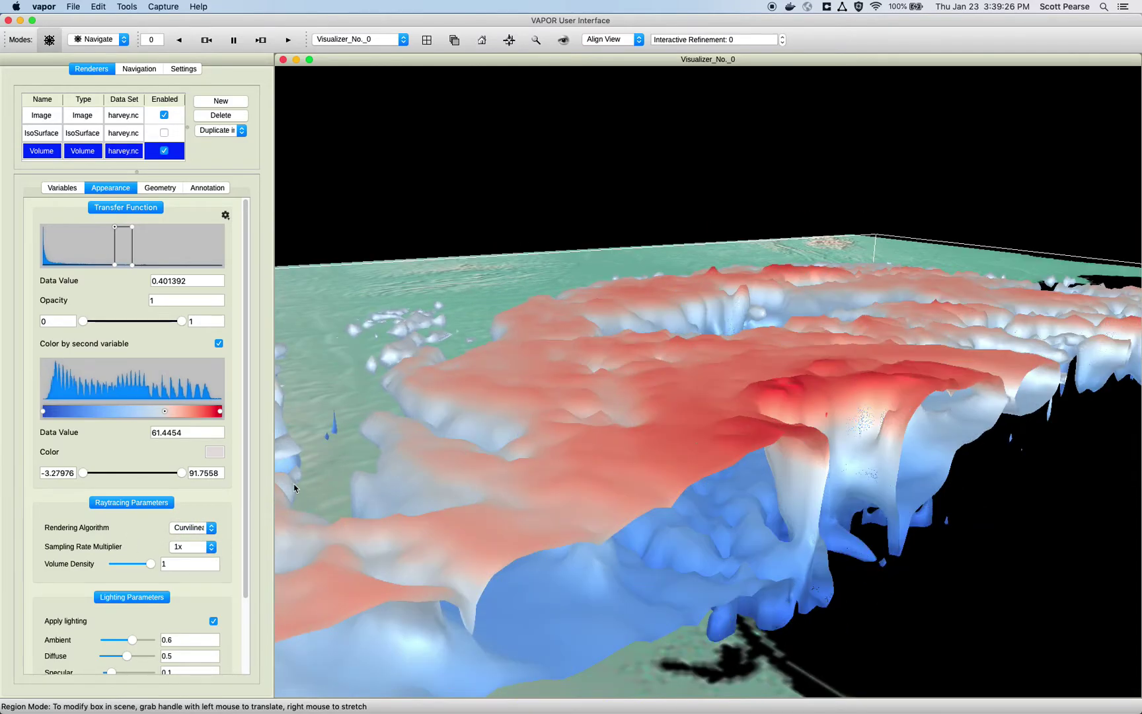
{"action": "left_click", "coordinate": [211, 546]}
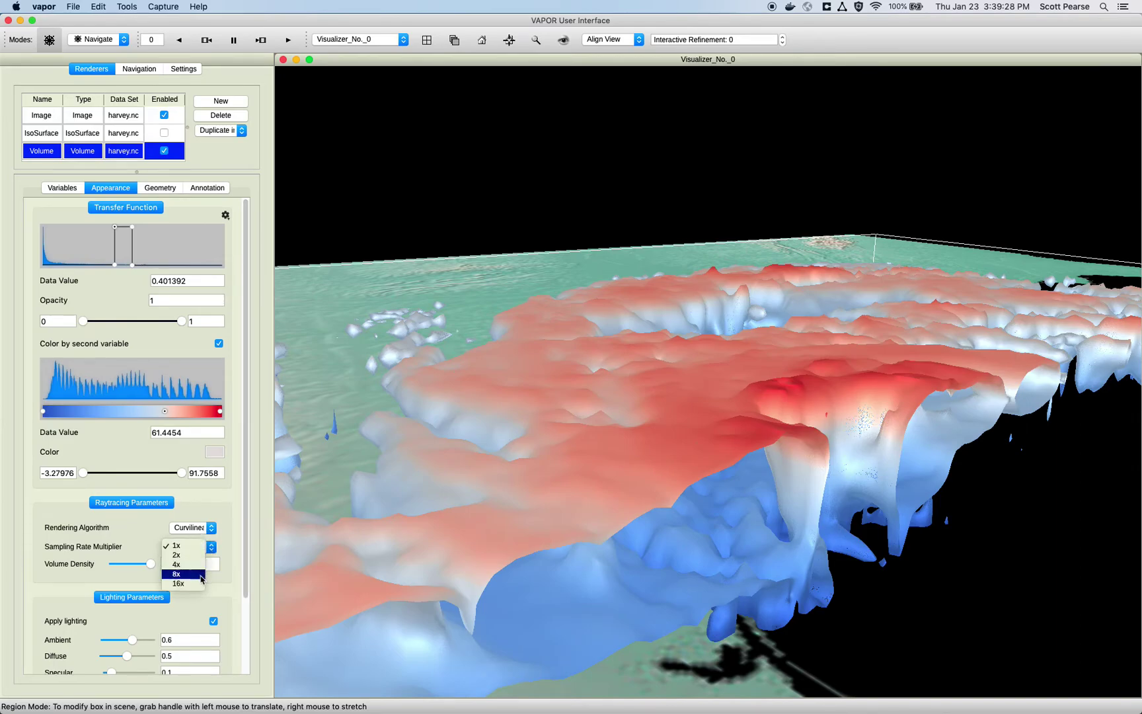
{"action": "left_click", "coordinate": [197, 584]}
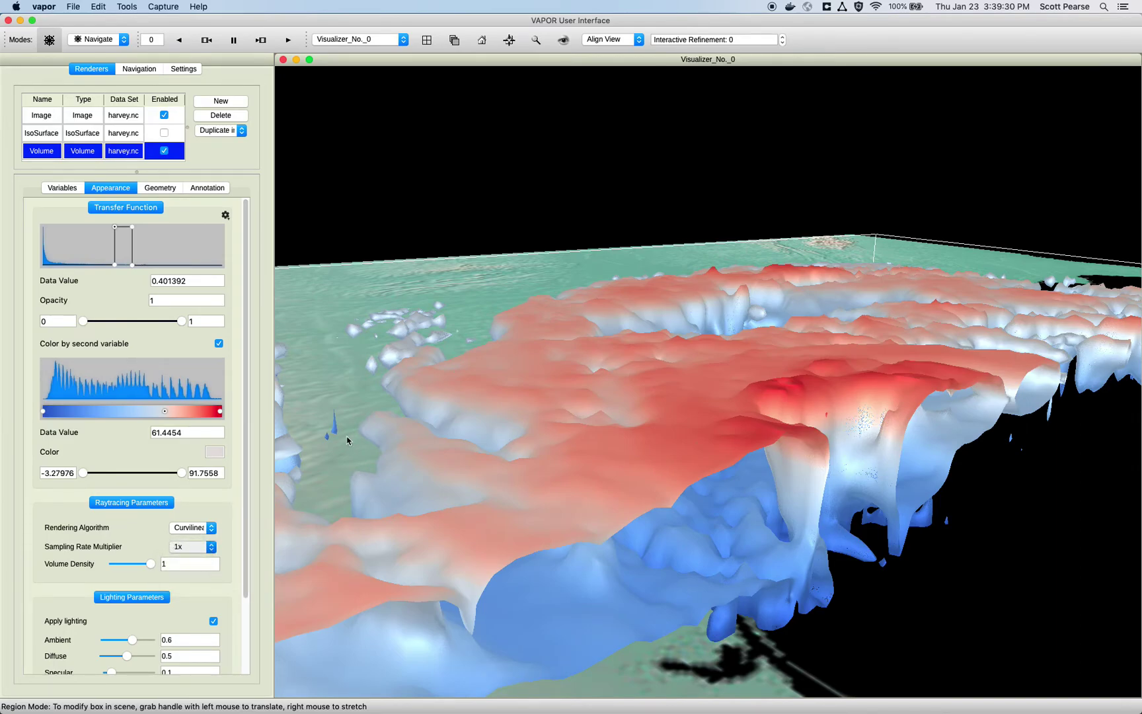
{"action": "left_click_drag", "start_coordinate": [387, 459], "coordinate": [391, 463]}
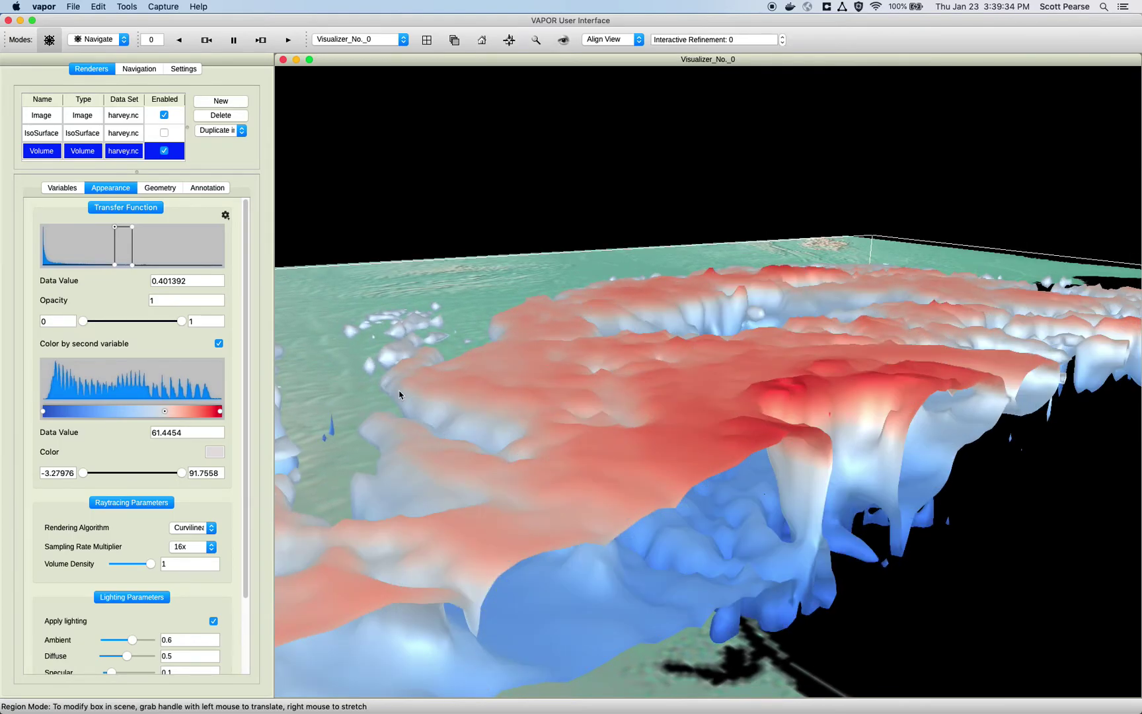
Step: Lower the Volume renderer's volume density to 0.42142
{"action": "left_click", "coordinate": [63, 187]}
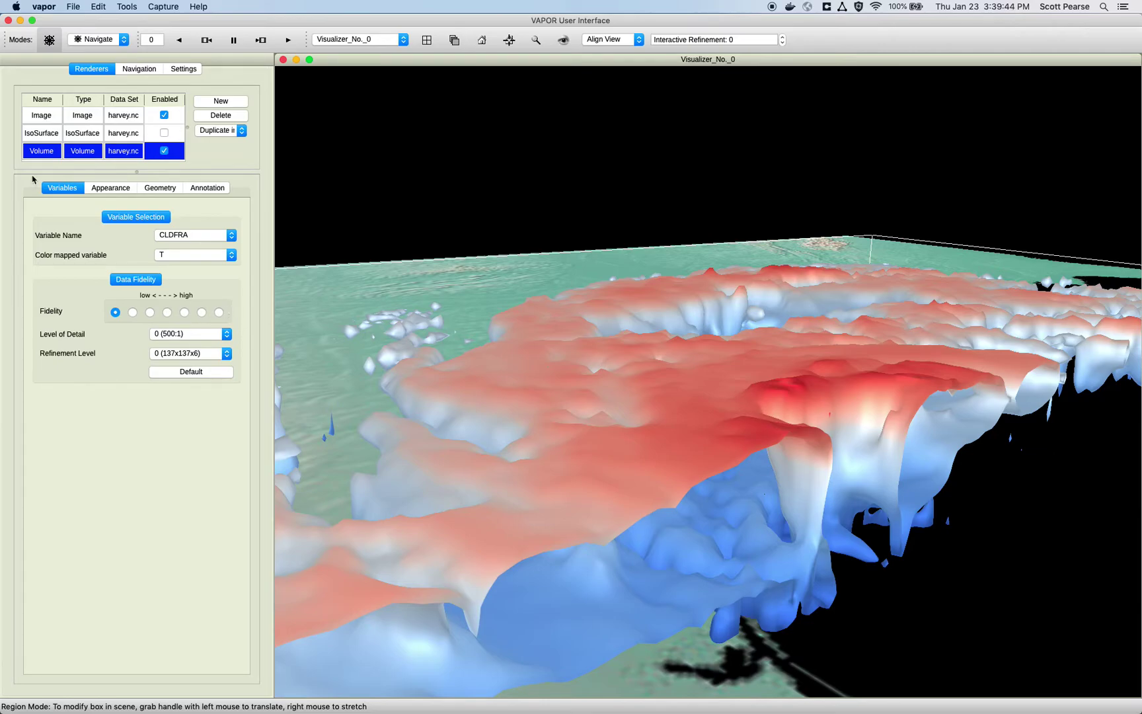
{"action": "left_click", "coordinate": [98, 189]}
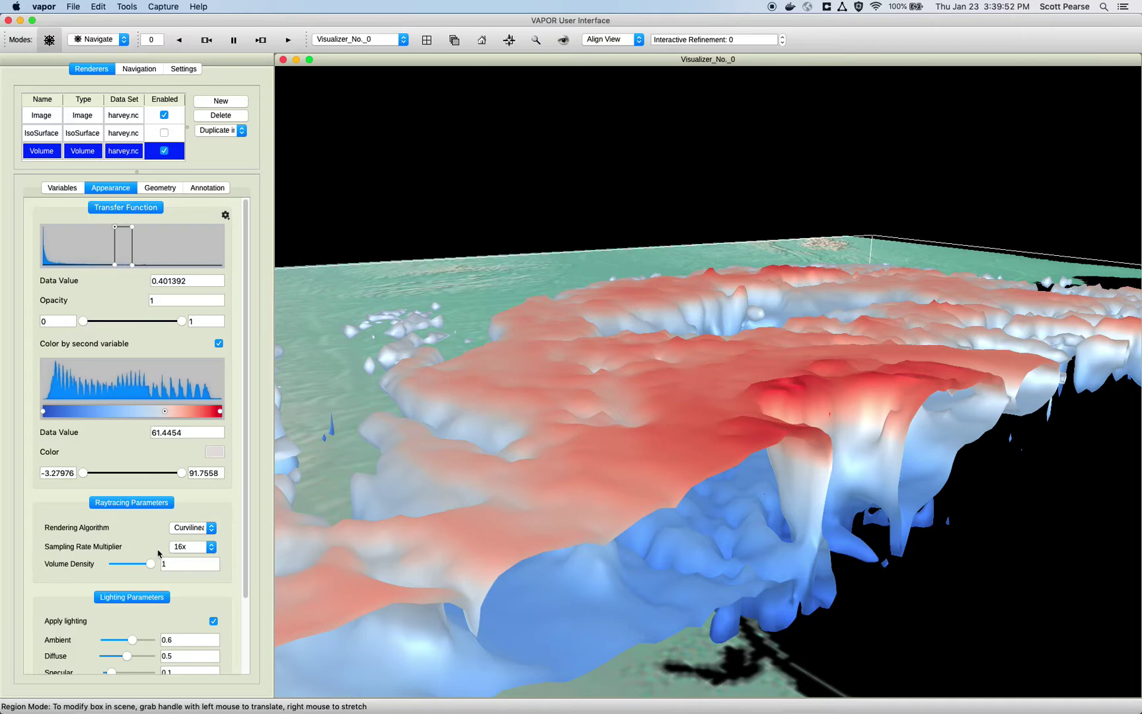
{"action": "left_click_drag", "start_coordinate": [243, 448], "coordinate": [251, 520]}
{"action": "left_click_drag", "start_coordinate": [151, 489], "coordinate": [130, 493]}
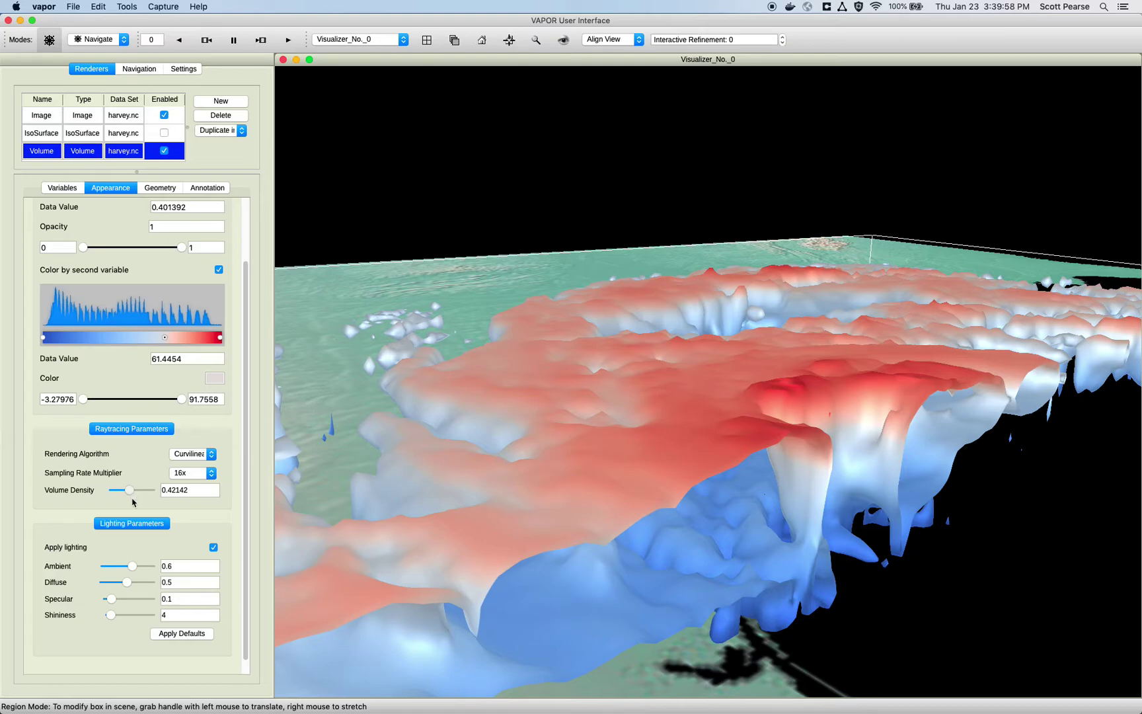
{"action": "left_click_drag", "start_coordinate": [603, 430], "coordinate": [601, 435]}
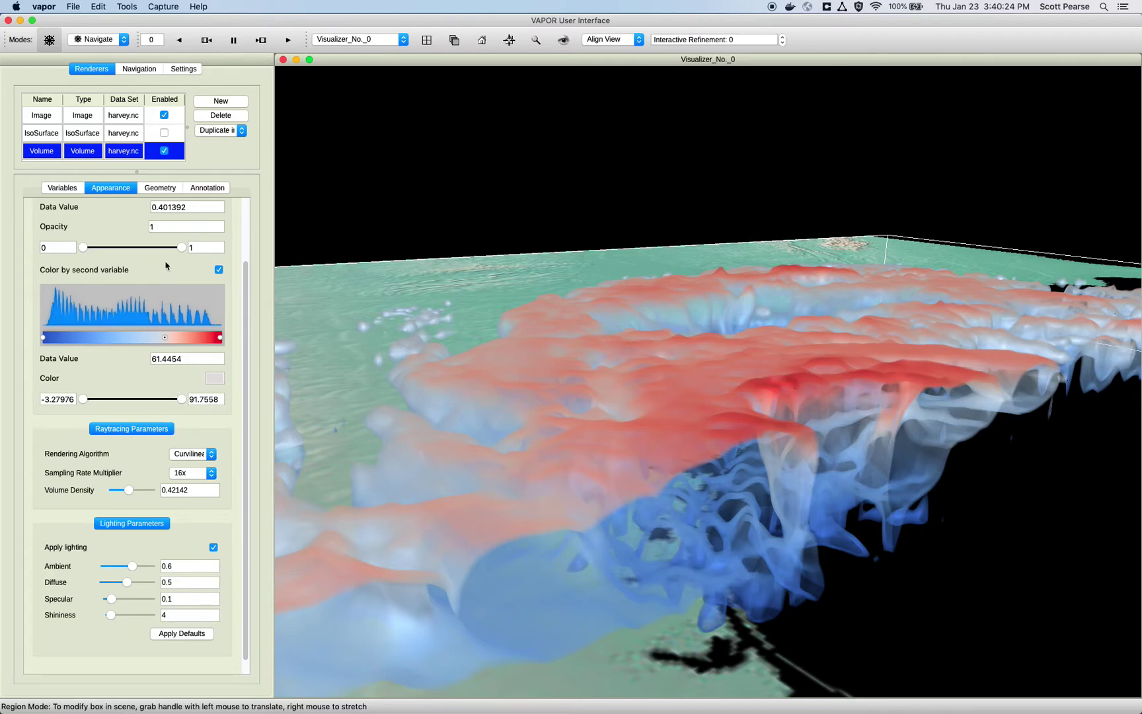
Step: Extend the Volume renderer's region to the full Y range by setting the Y minimum to 2.589e+06
{"action": "right_click_drag", "start_coordinate": [561, 247], "coordinate": [831, 417]}
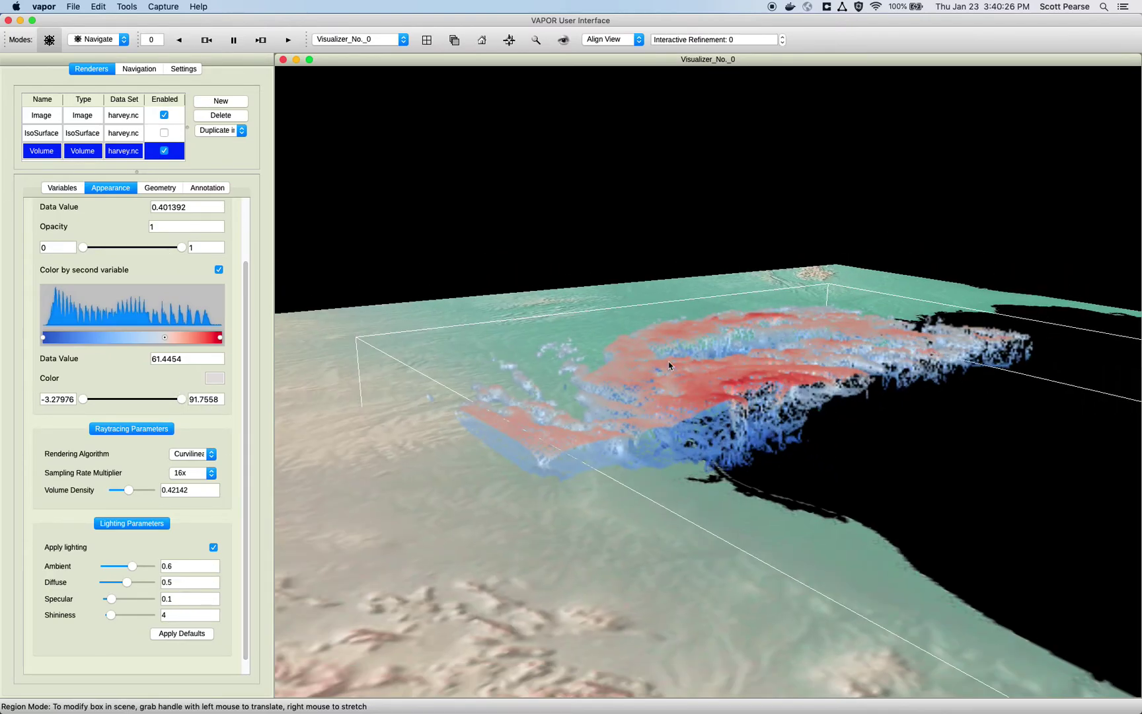
{"action": "left_click", "coordinate": [161, 189]}
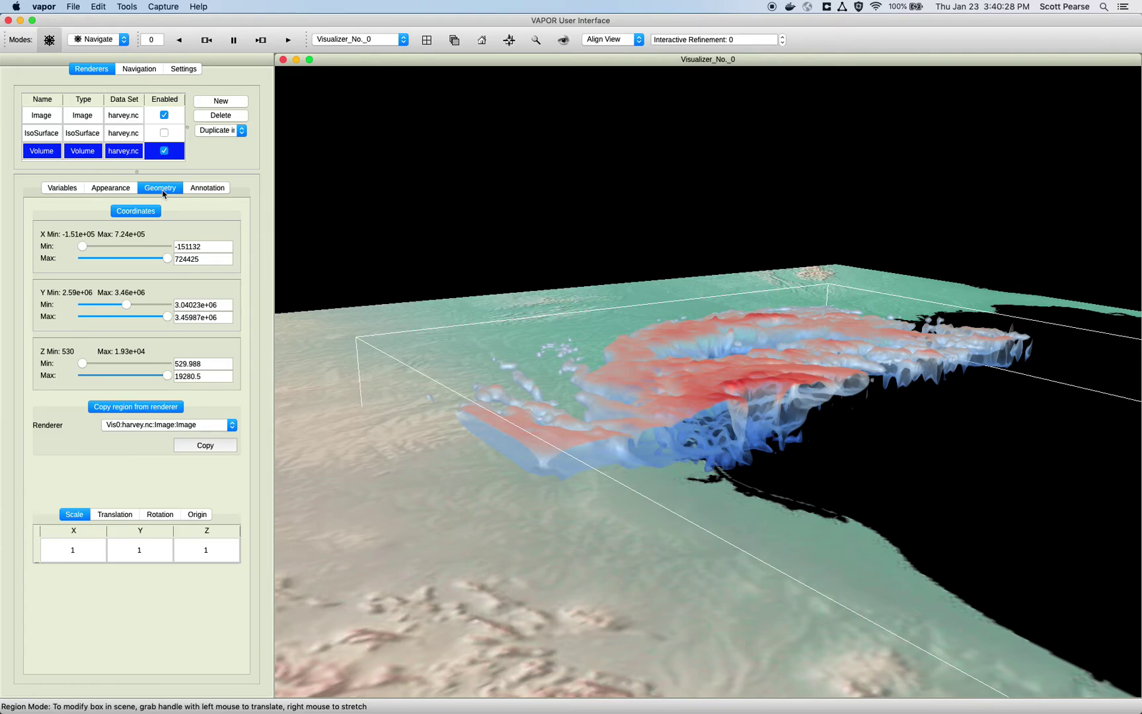
{"action": "left_click_drag", "start_coordinate": [126, 304], "coordinate": [8, 307]}
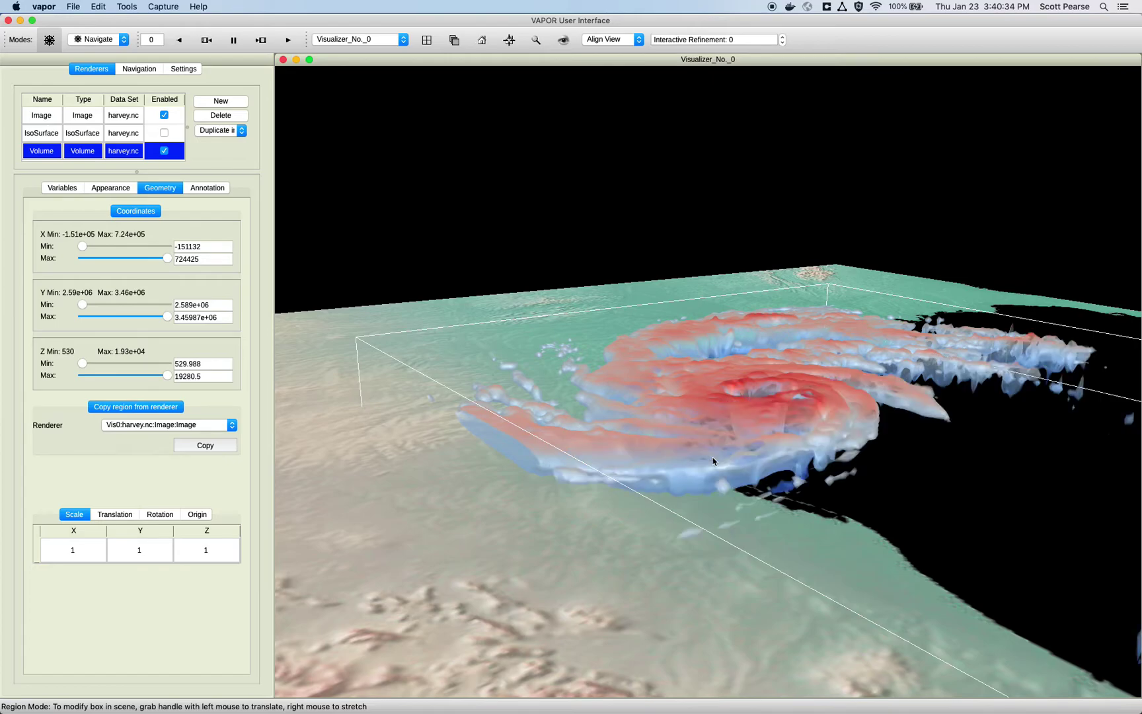
{"action": "left_click_drag", "start_coordinate": [867, 424], "coordinate": [786, 487]}
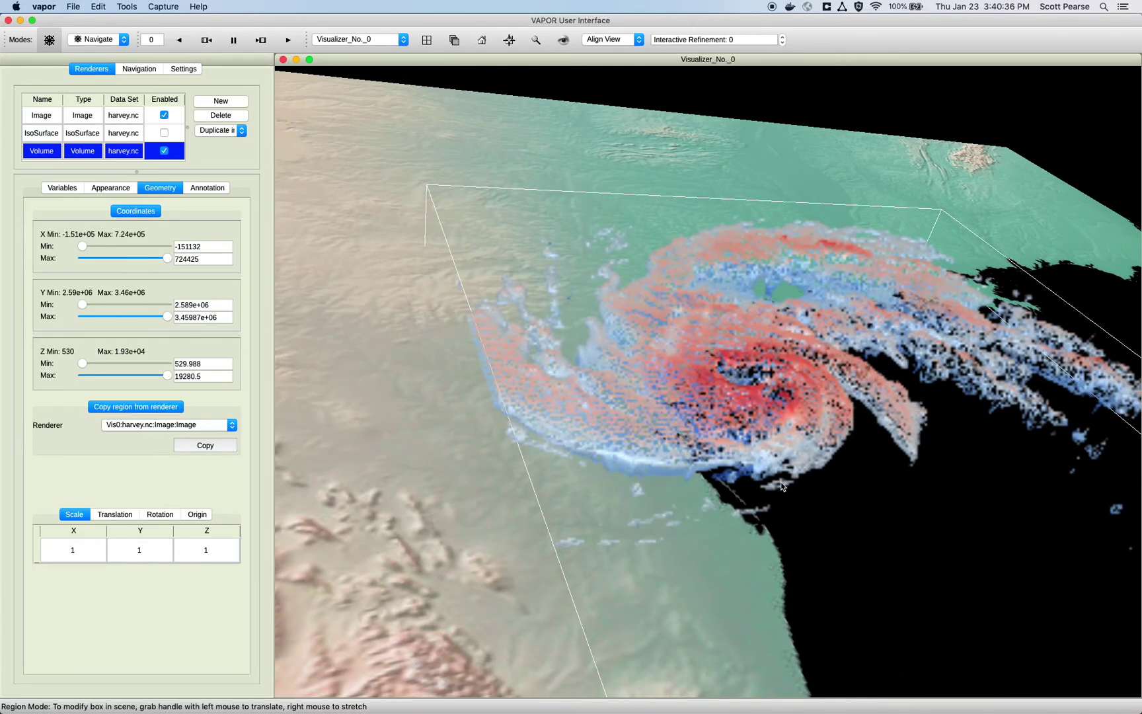
{"action": "left_click_drag", "start_coordinate": [695, 381], "coordinate": [640, 380]}
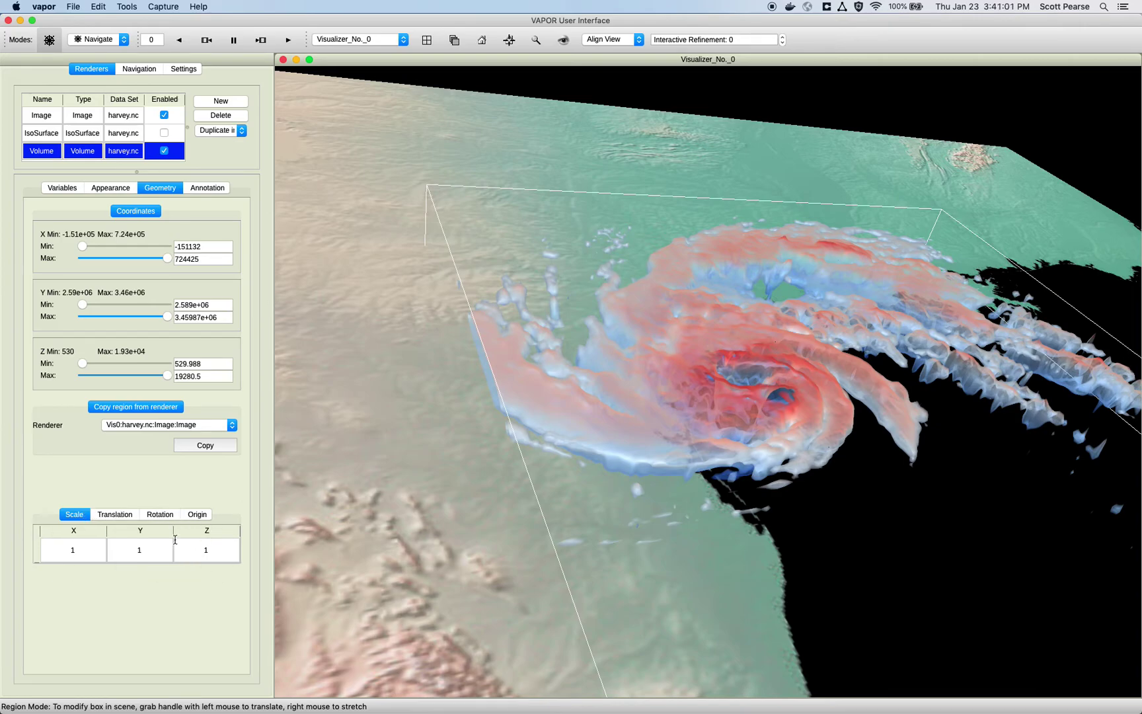
Step: Enable the colorbar for the Volume renderer and keep its default settings
{"action": "left_click", "coordinate": [199, 191]}
{"action": "left_click", "coordinate": [242, 227]}
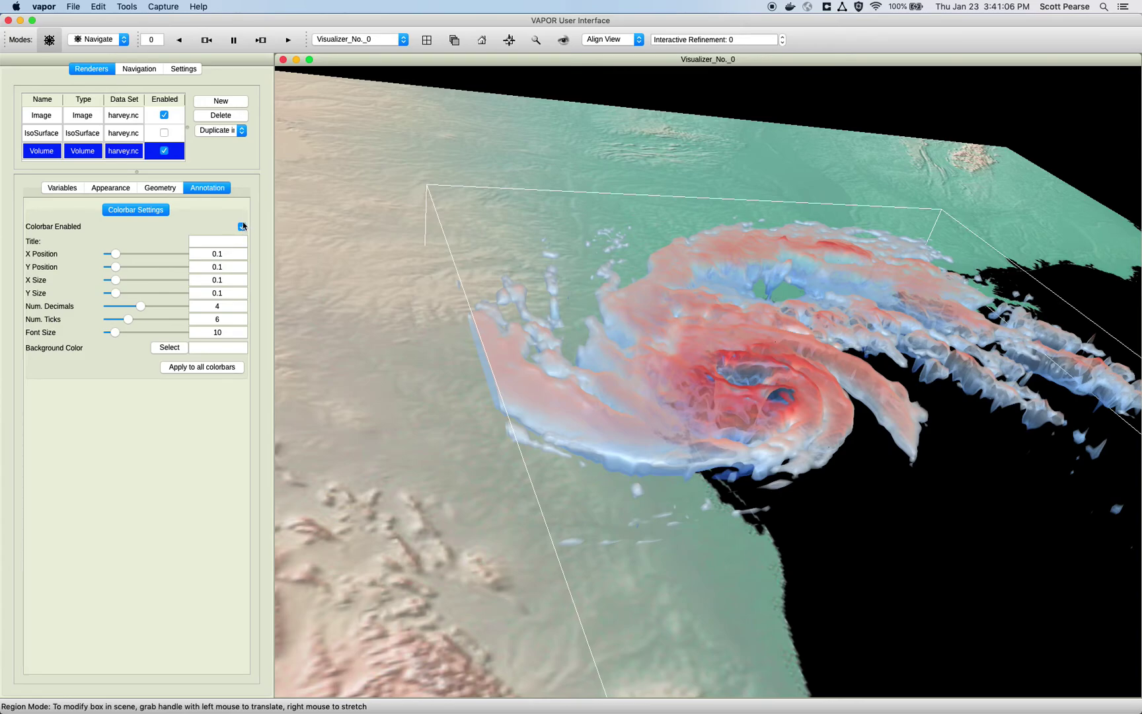
{"action": "left_click_drag", "start_coordinate": [574, 267], "coordinate": [555, 270]}
{"action": "left_click_drag", "start_coordinate": [672, 330], "coordinate": [808, 464]}
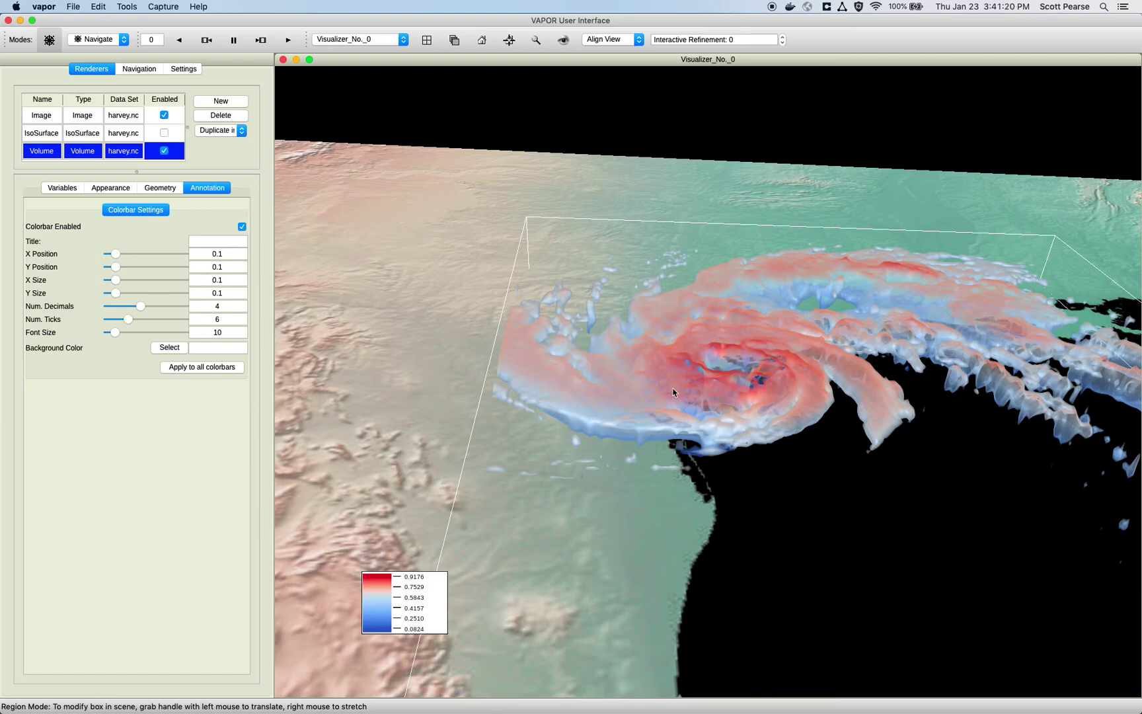
Step: Add a WireFrame renderer for the harvey.nc data set and start creating another renderer
{"action": "left_click", "coordinate": [48, 193]}
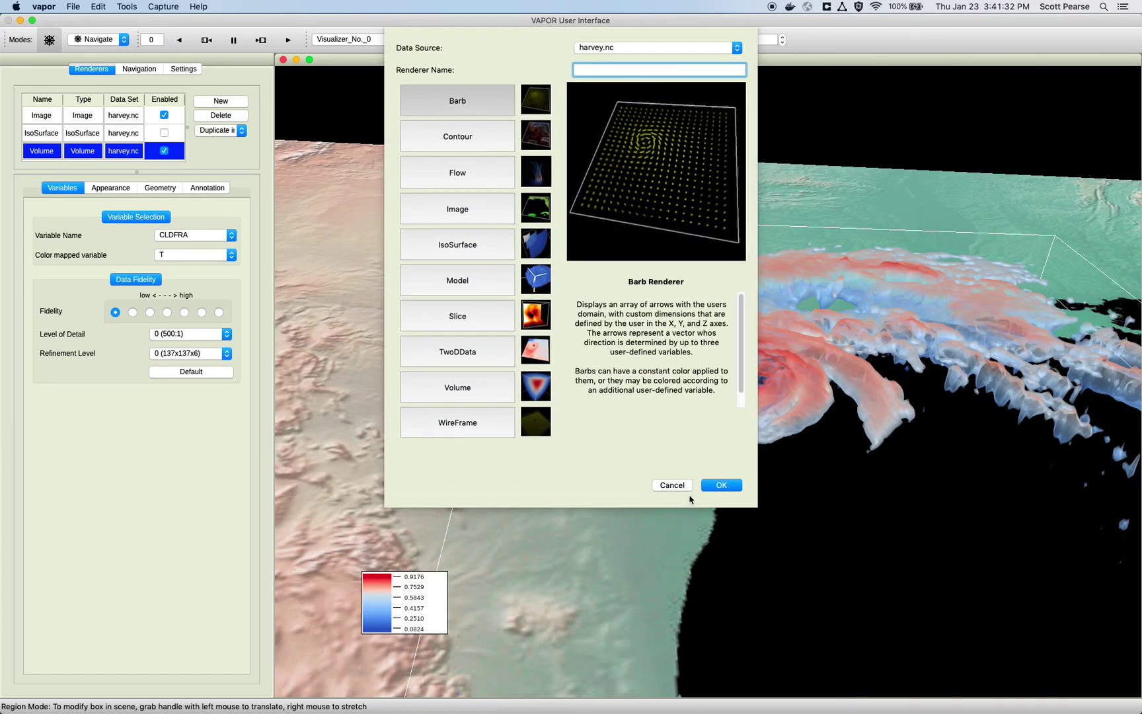
{"action": "key", "text": "Escape"}
{"action": "left_click", "coordinate": [228, 102]}
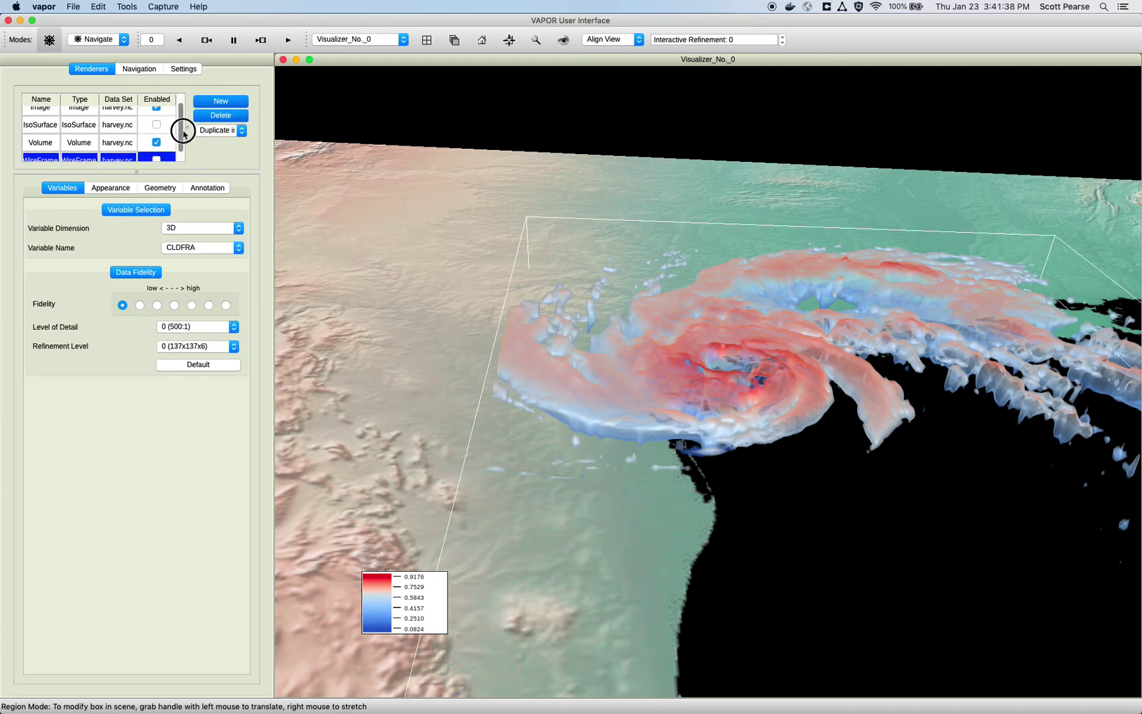
{"action": "left_click", "coordinate": [221, 106]}
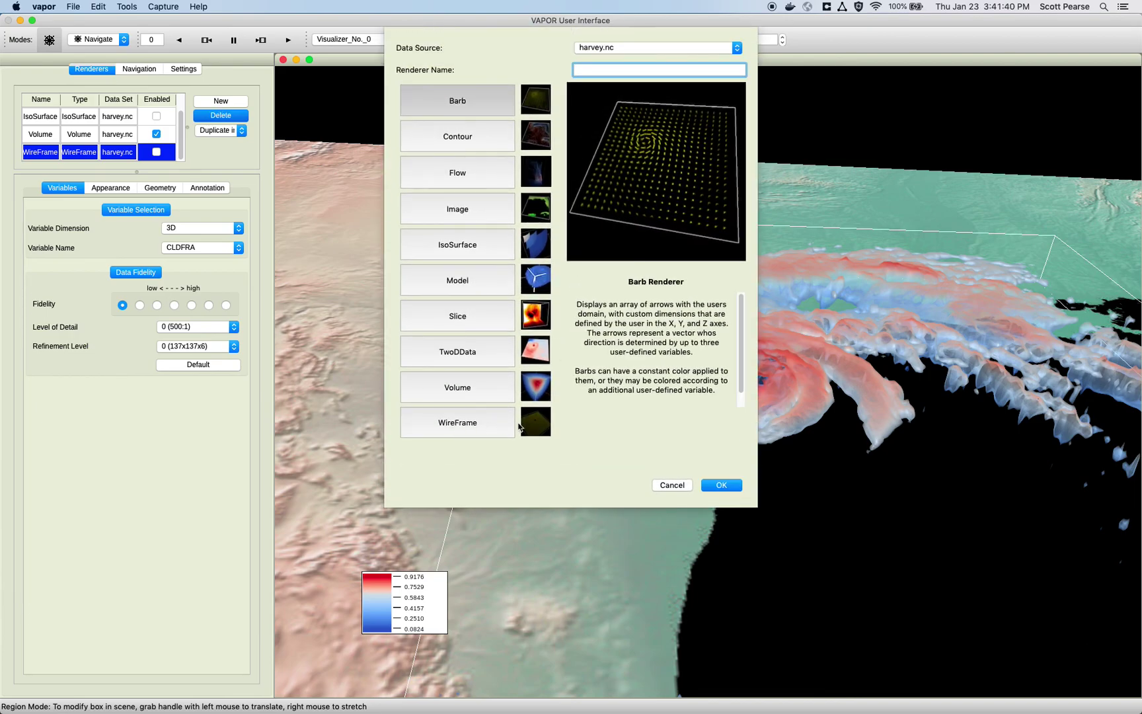